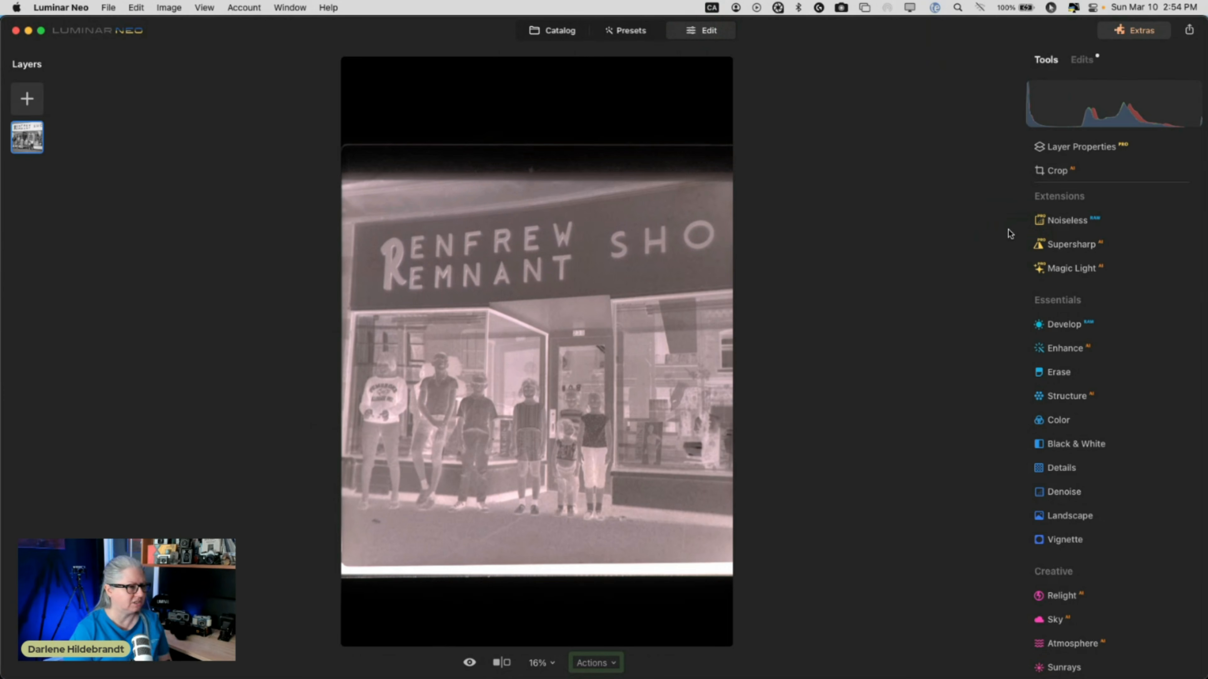
Crop the negative at a Free ratio, trimming top and bottom film borders to about 4000 × 3862.
click(1061, 181)
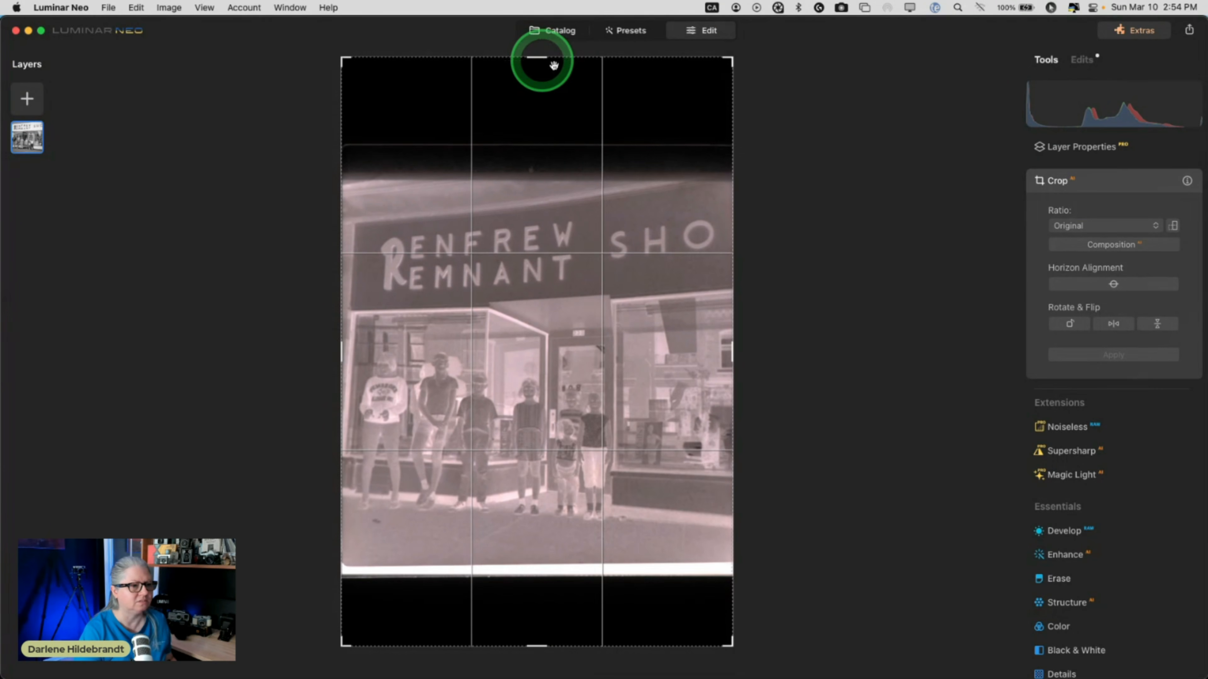
click(1062, 224)
click(1064, 204)
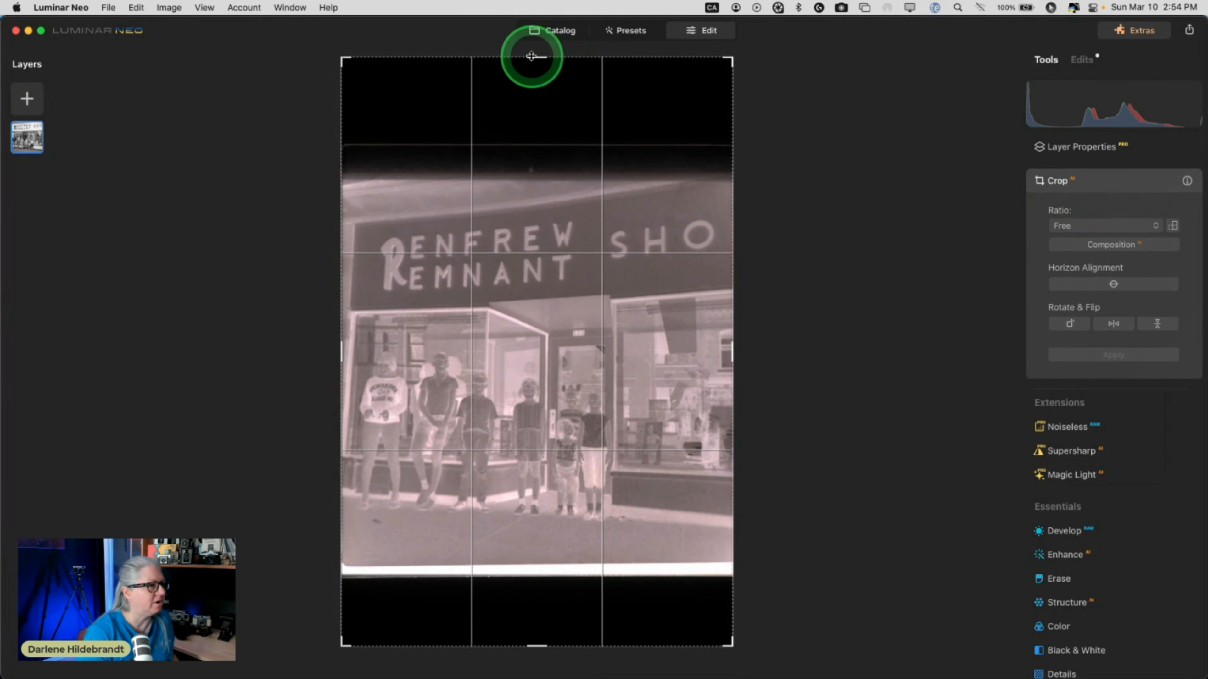
drag(533, 57, 533, 184)
drag(538, 586, 535, 496)
key(Return)
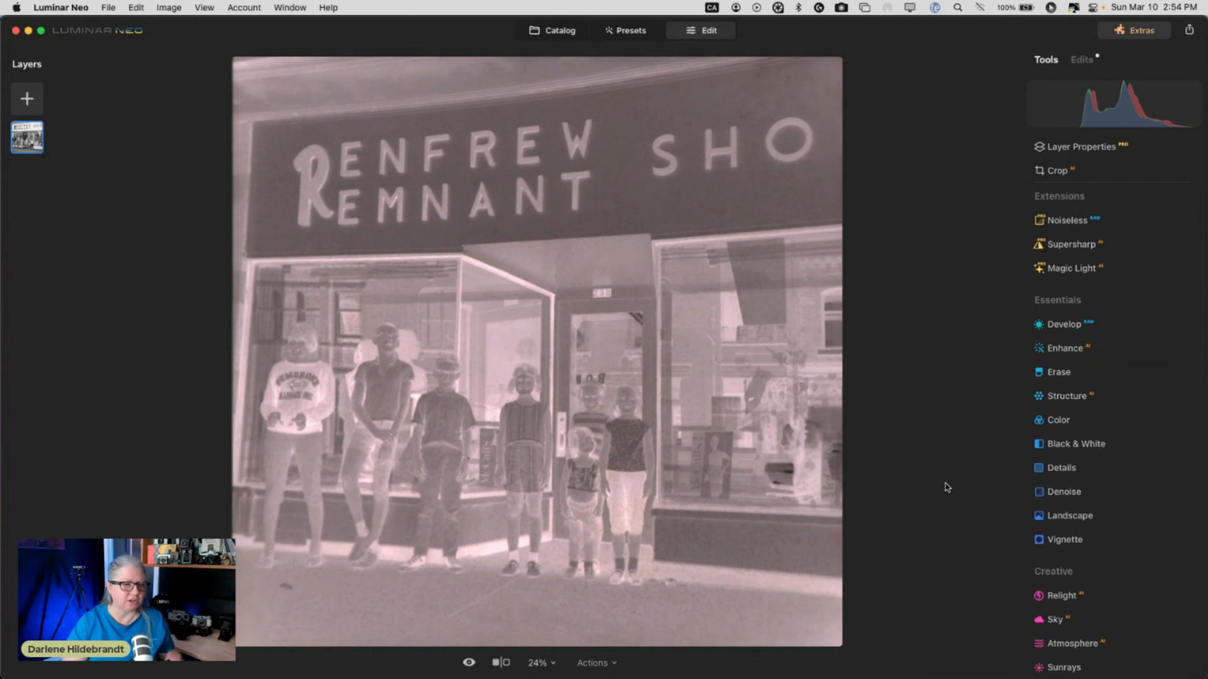
Invert the negative in Develop > Curves by raising the black point and lowering the white point.
click(1063, 324)
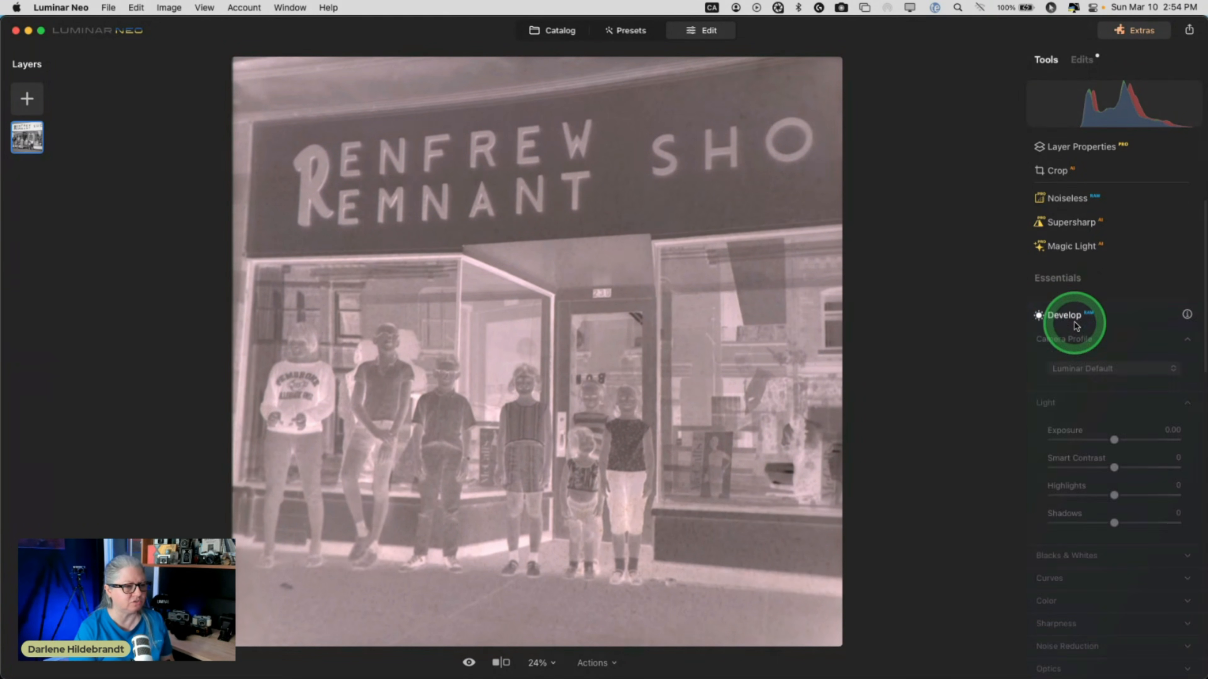
click(1046, 452)
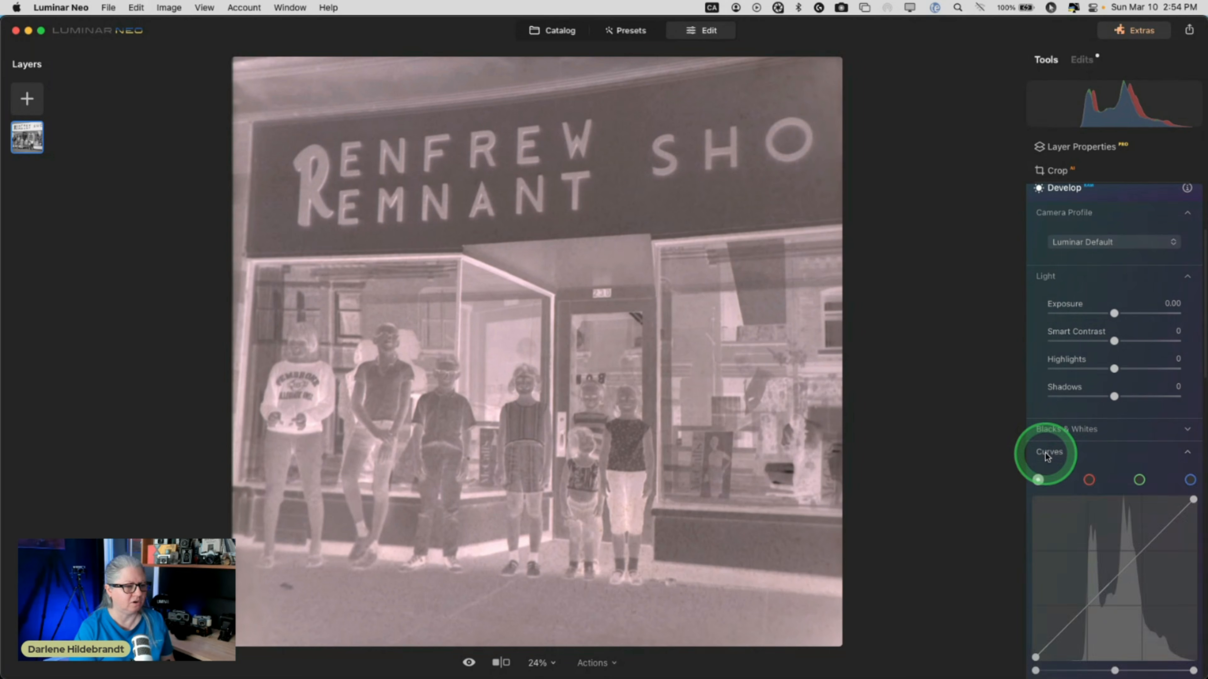
click(1037, 527)
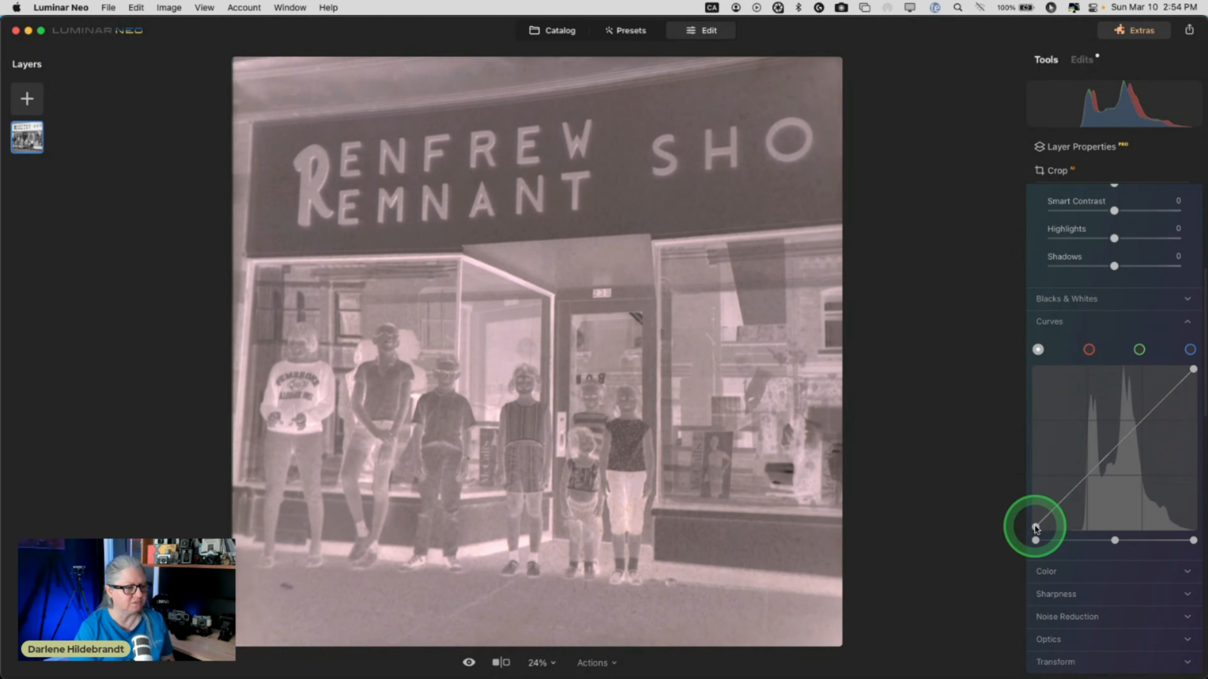
drag(1035, 527, 1006, 351)
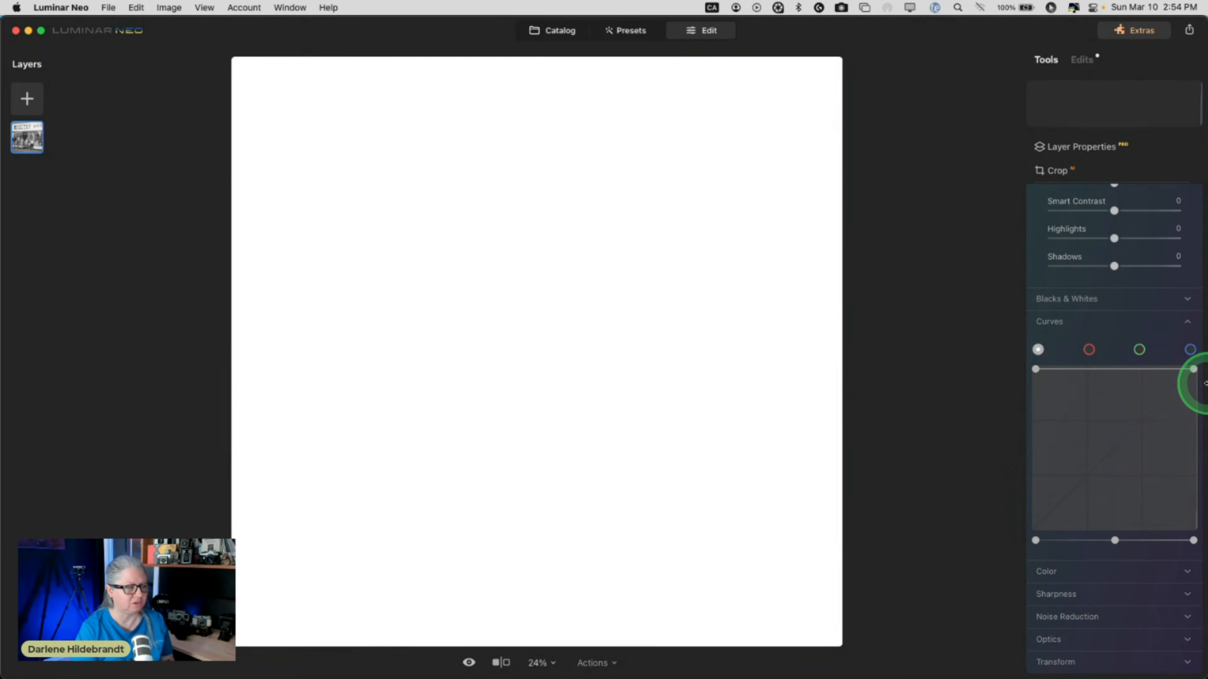
drag(1205, 383, 1203, 555)
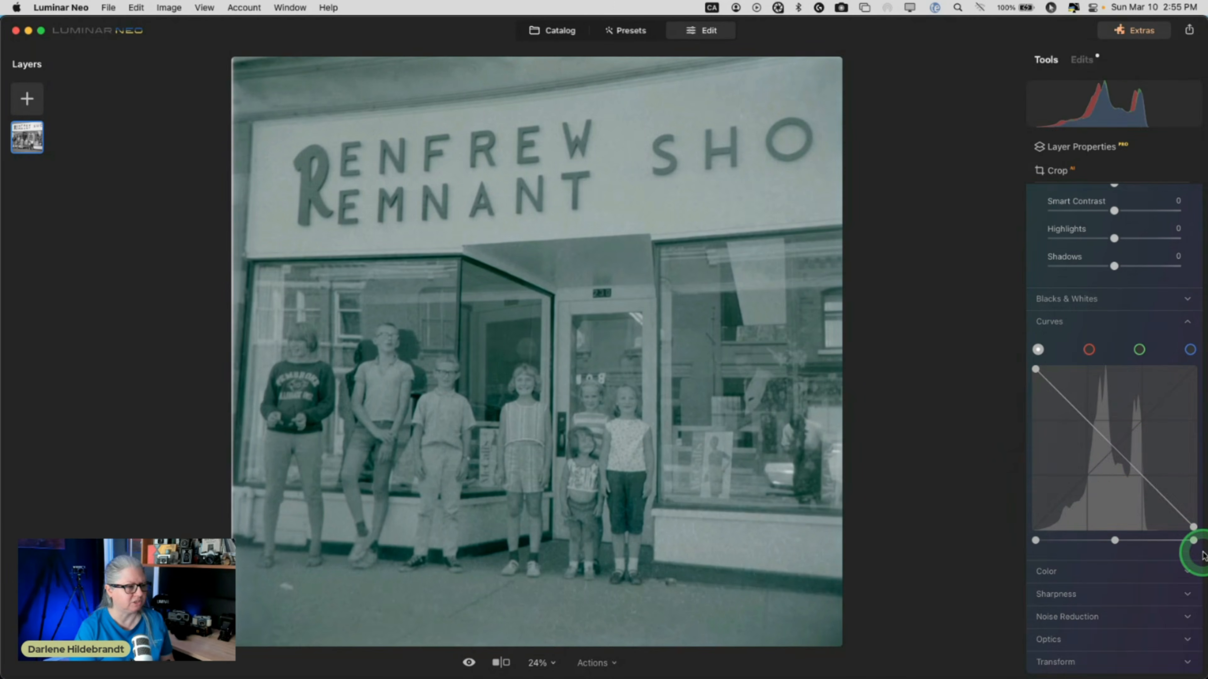
click(1136, 464)
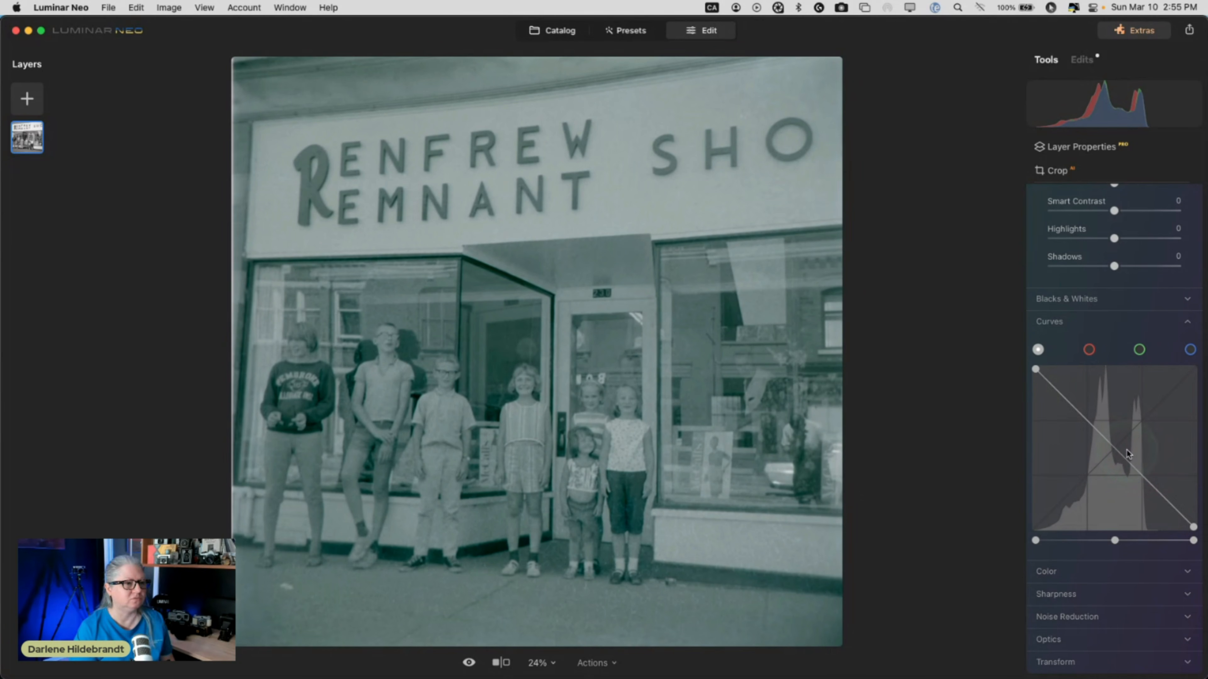
click(1113, 422)
scroll(1113, 423, up, 3)
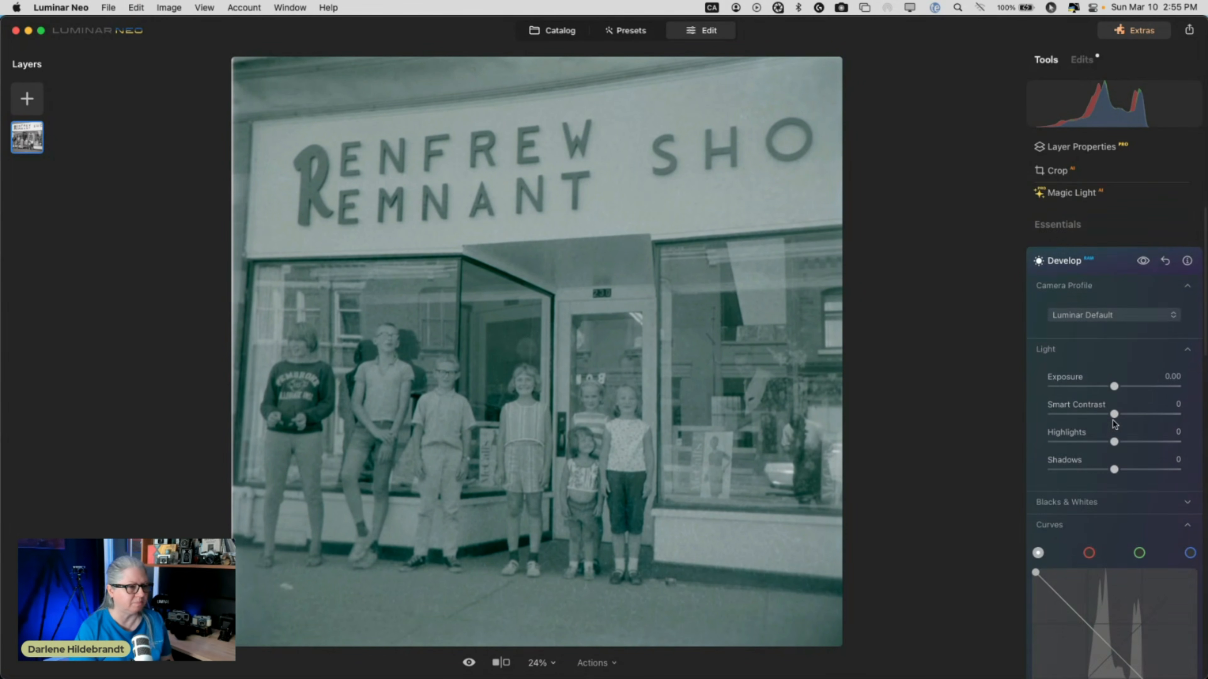
Sample a neutral grey with the Color white-balance picker, giving Custom Temperature 4548, Tint -6.
scroll(1114, 422, down, 5)
click(1034, 450)
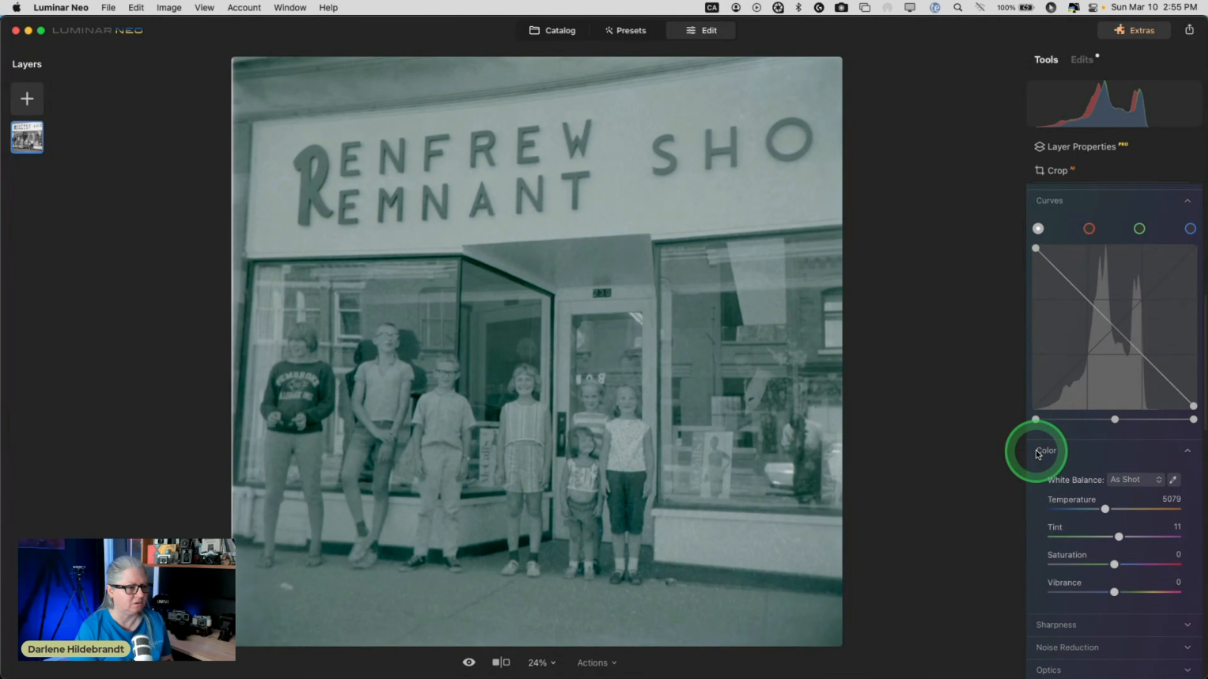
scroll(1037, 450, down, 3)
click(1172, 405)
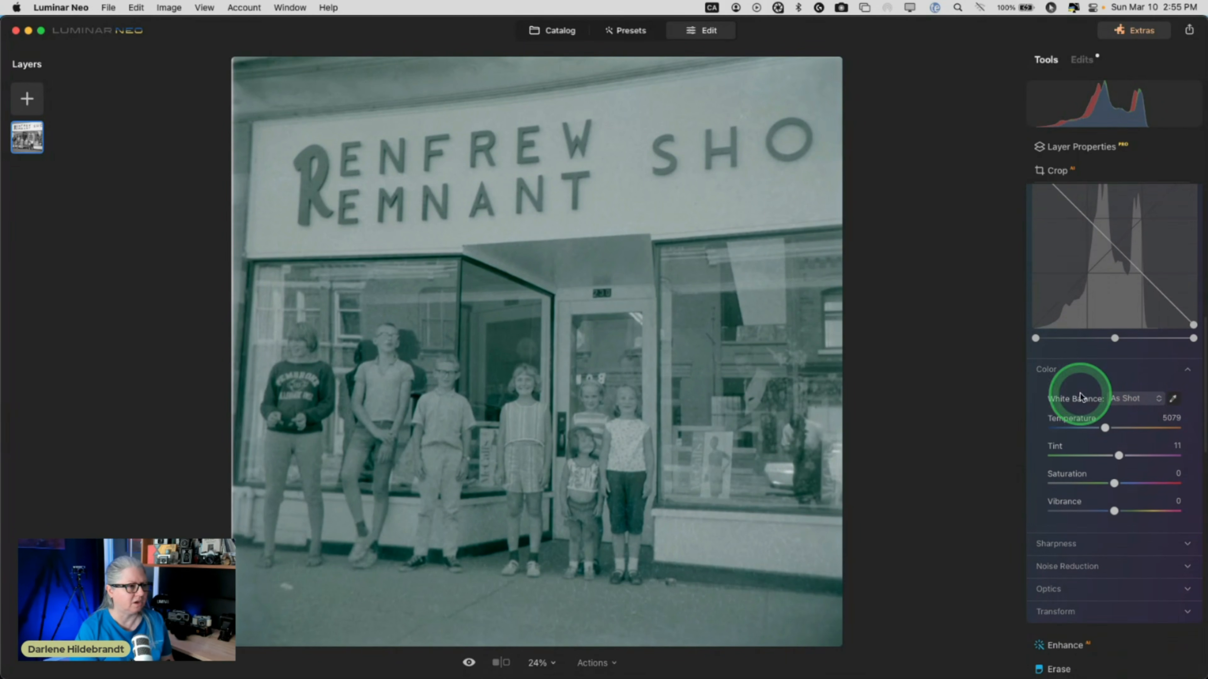
click(669, 196)
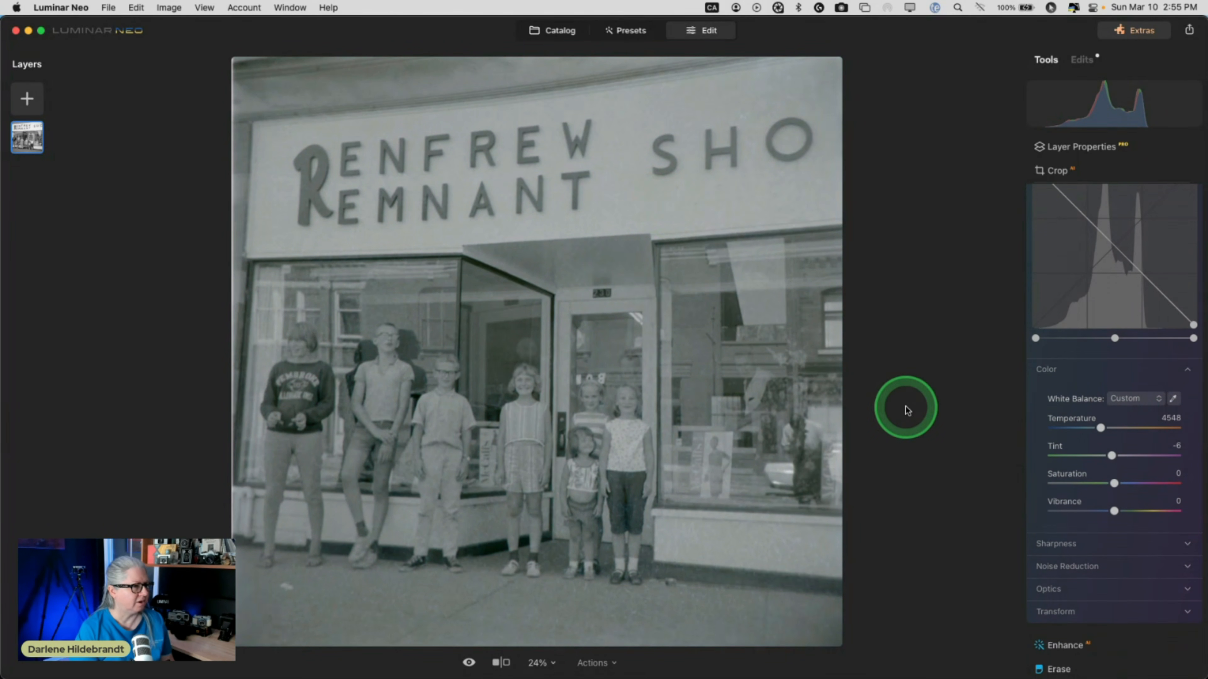
click(1102, 428)
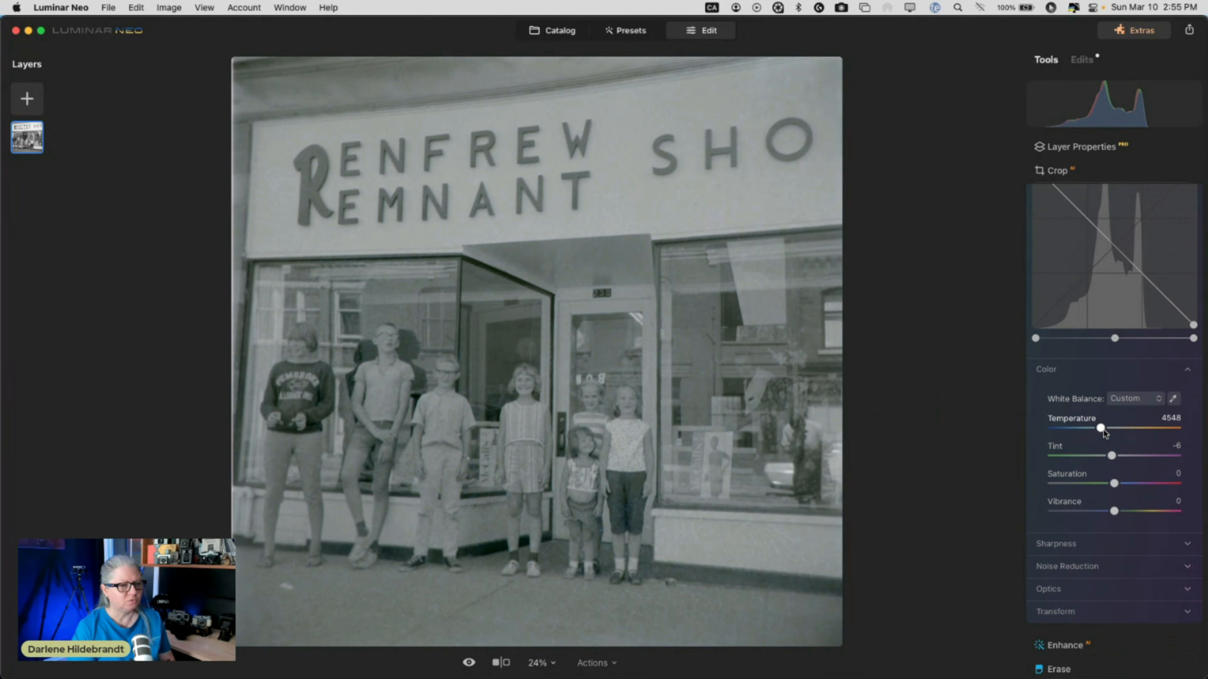
click(1171, 401)
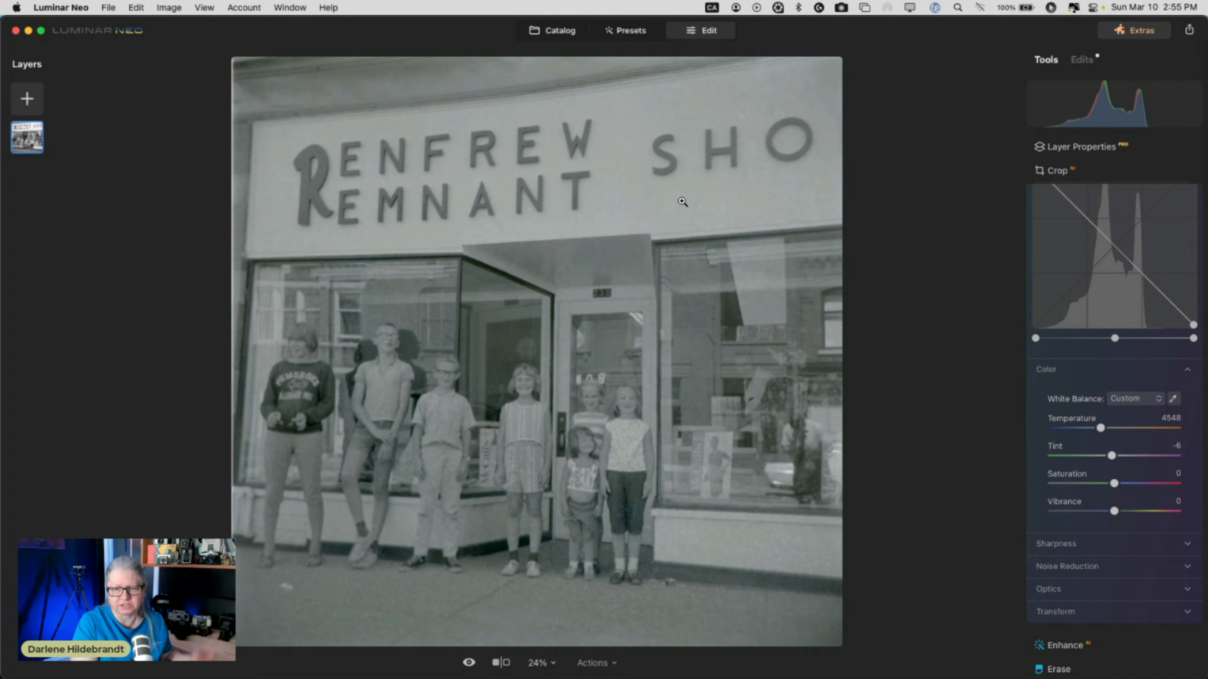
Pull the Curves white and black endpoints inward to add contrast.
click(1048, 370)
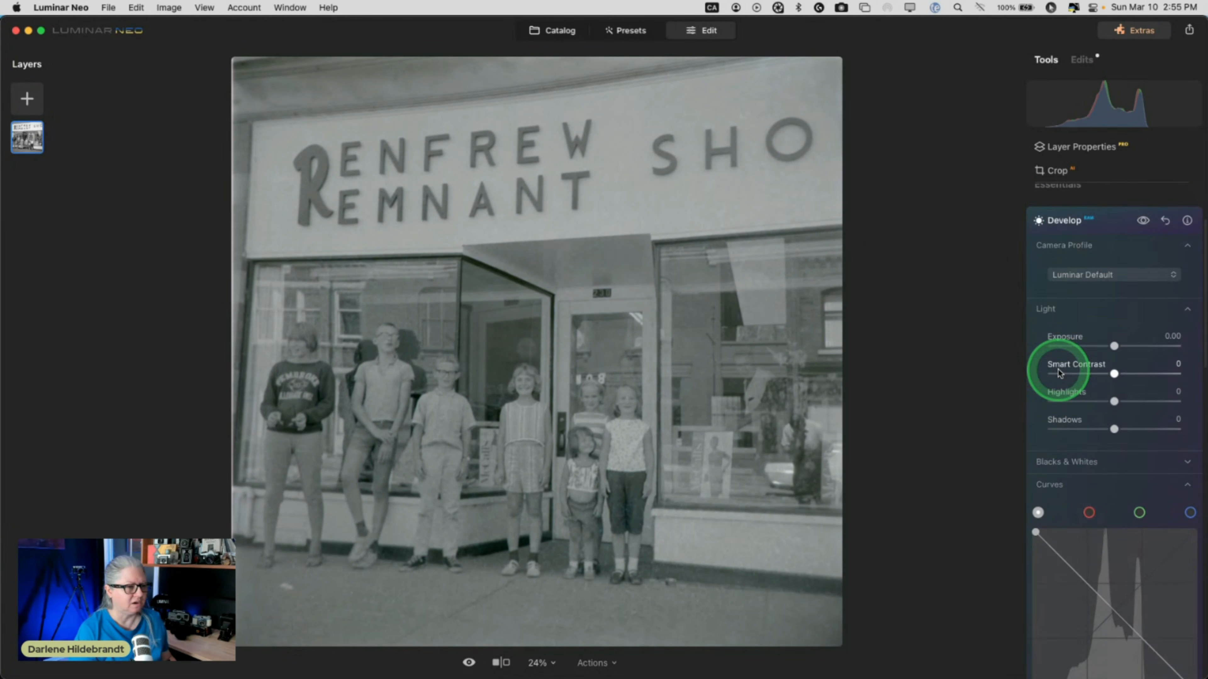
scroll(1059, 373, down, 3)
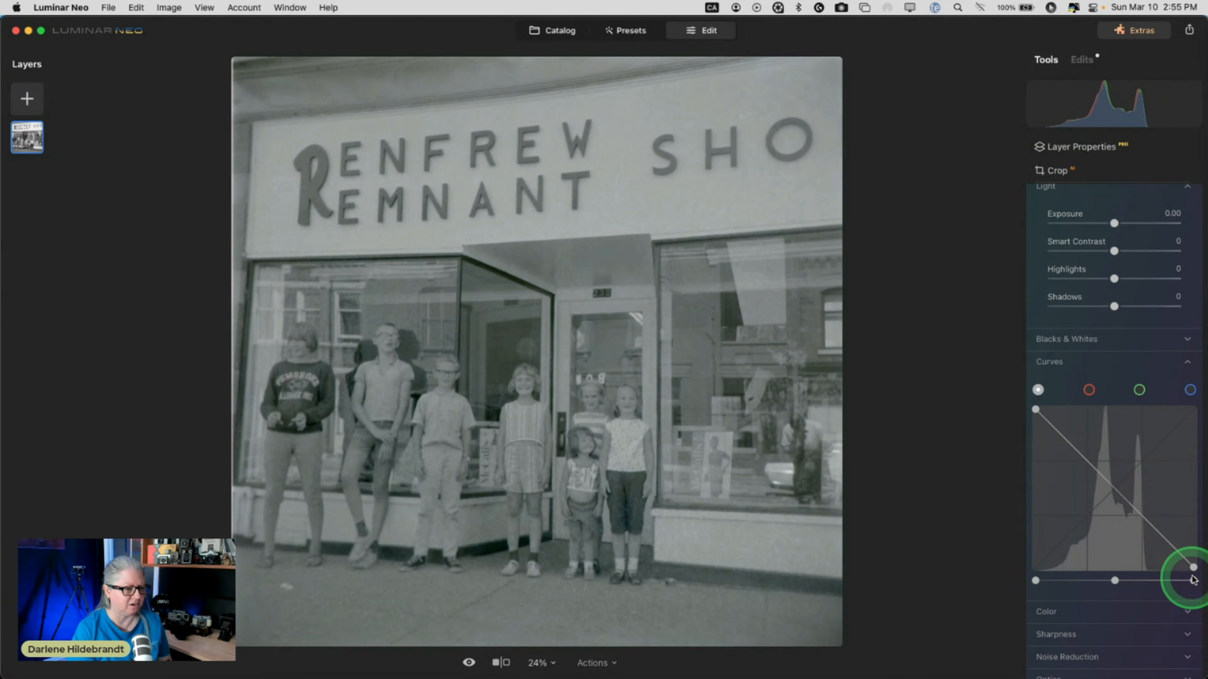
mouse_move(1194, 582)
mouse_down()
mouse_move(1160, 583)
mouse_move(1196, 584)
mouse_move(1175, 582)
mouse_up()
click(1036, 582)
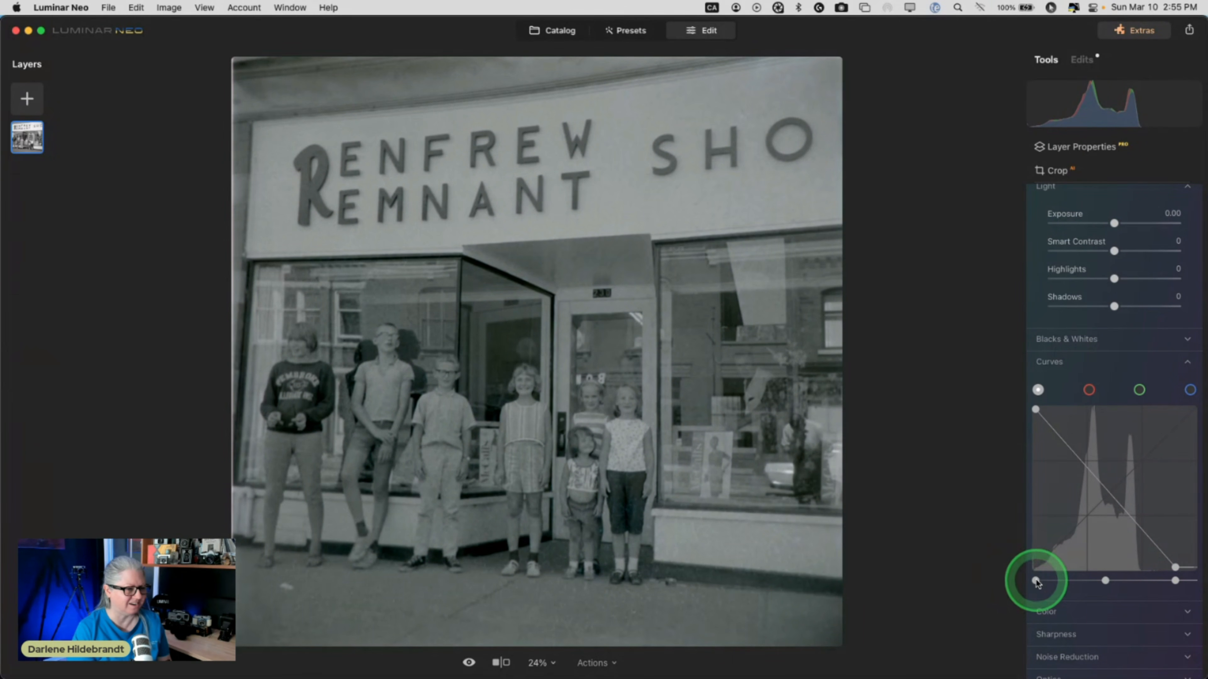
drag(1036, 581, 1065, 581)
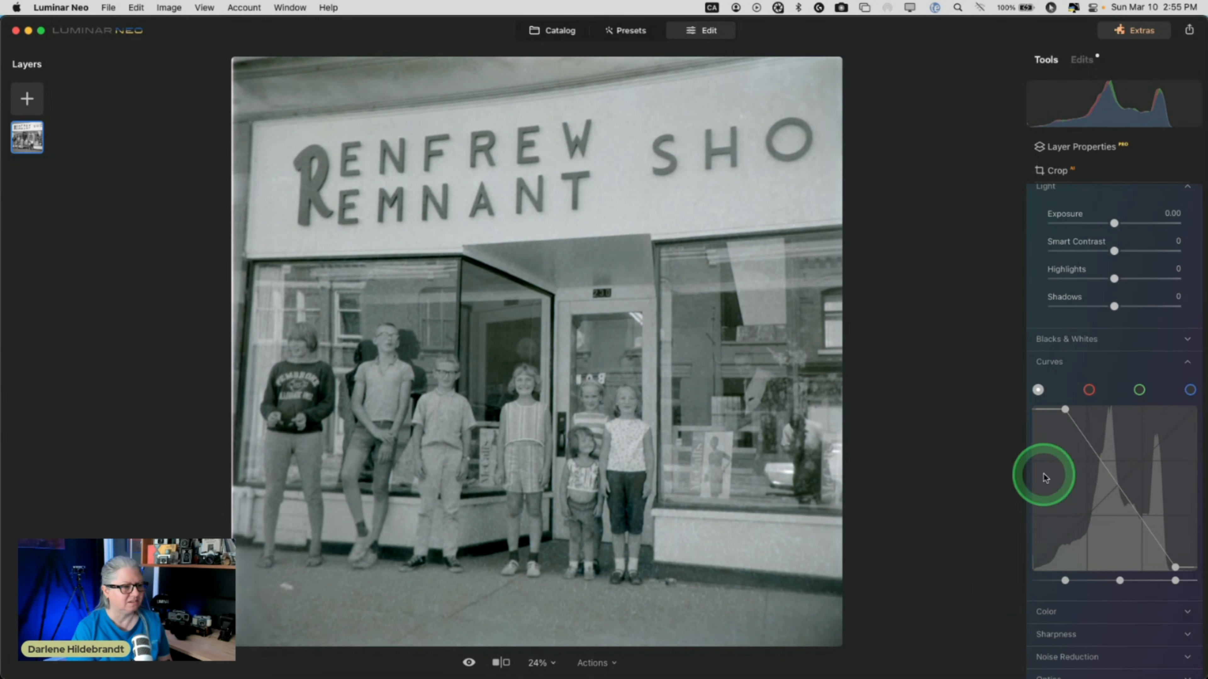
Set Blacks to -39 and Whites to 76, with clipping warnings shown.
click(1067, 342)
drag(1109, 385, 1161, 401)
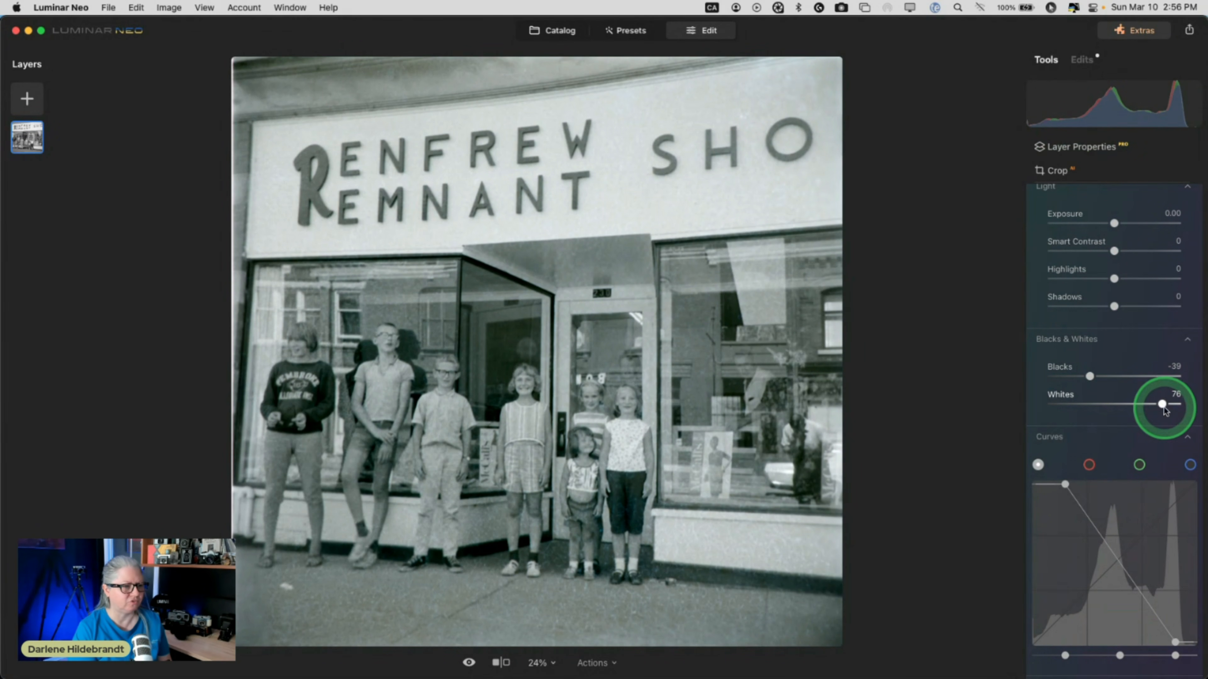
drag(1163, 404, 1166, 405)
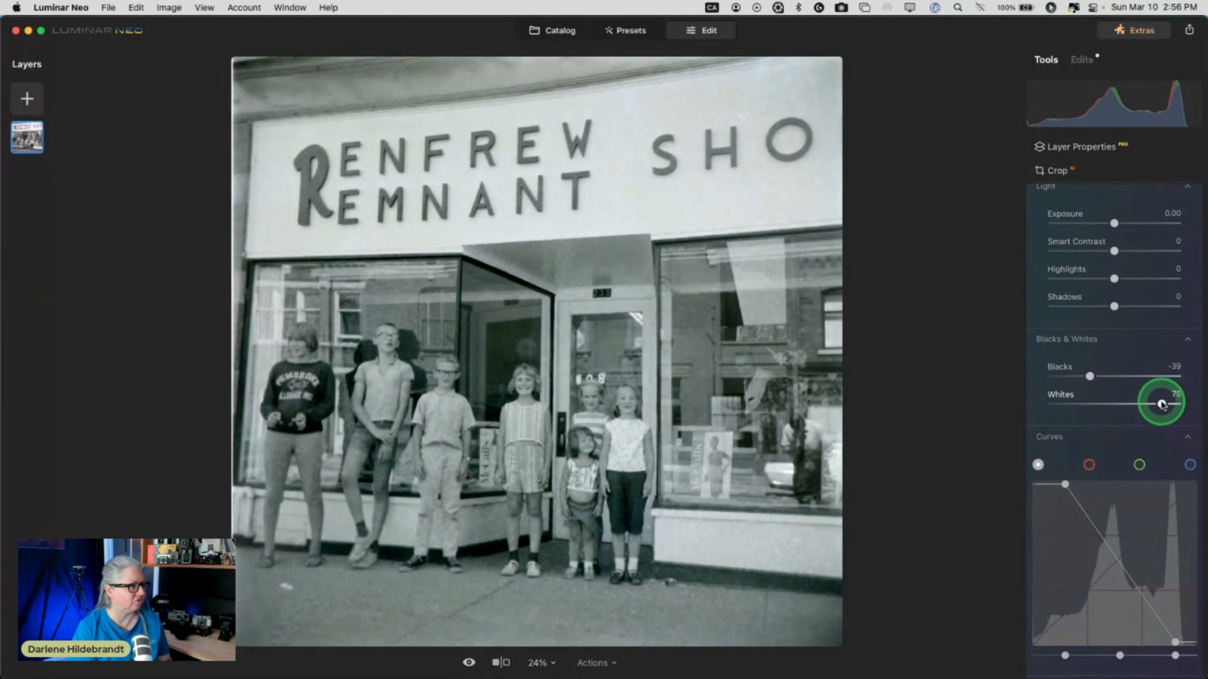
key(j)
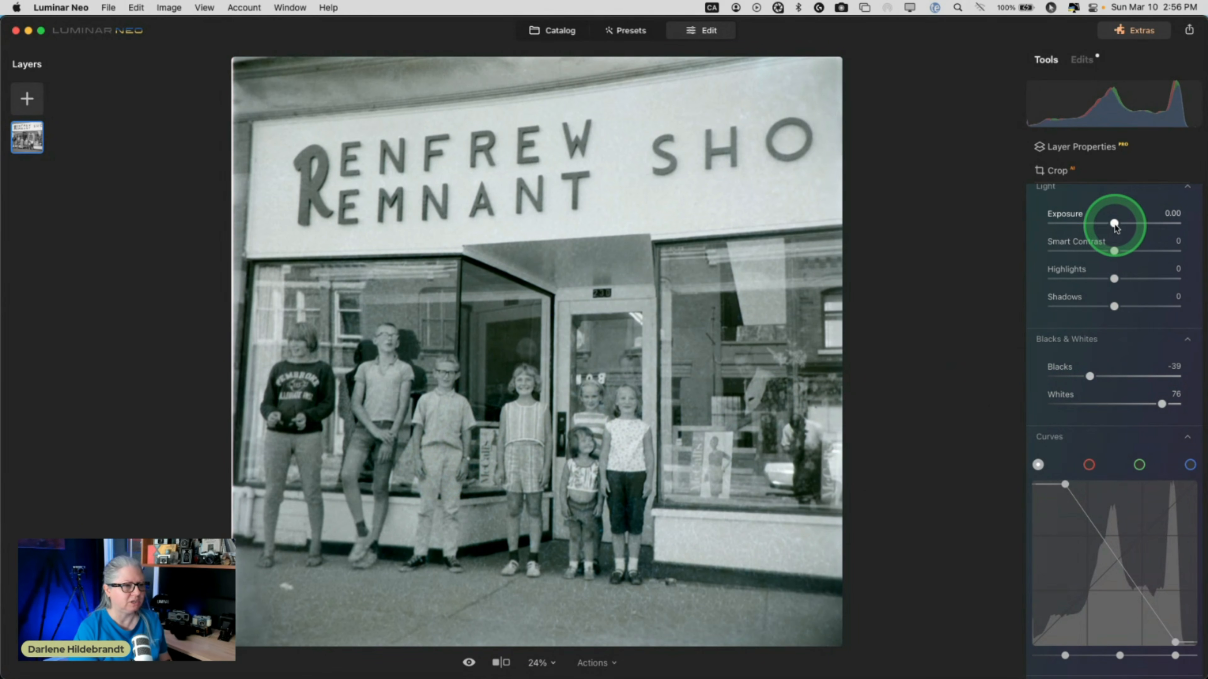
Lower Exposure to -0.15 and deepen Blacks to -72.
drag(1115, 225, 1126, 225)
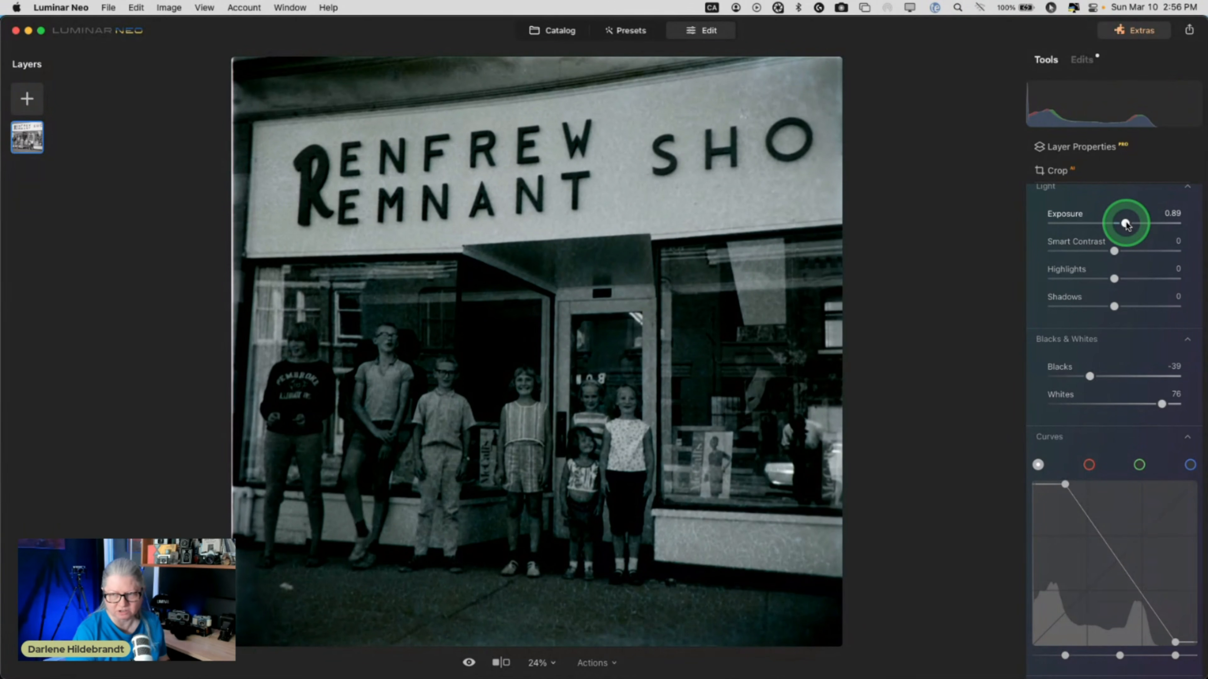
drag(1126, 225, 1112, 224)
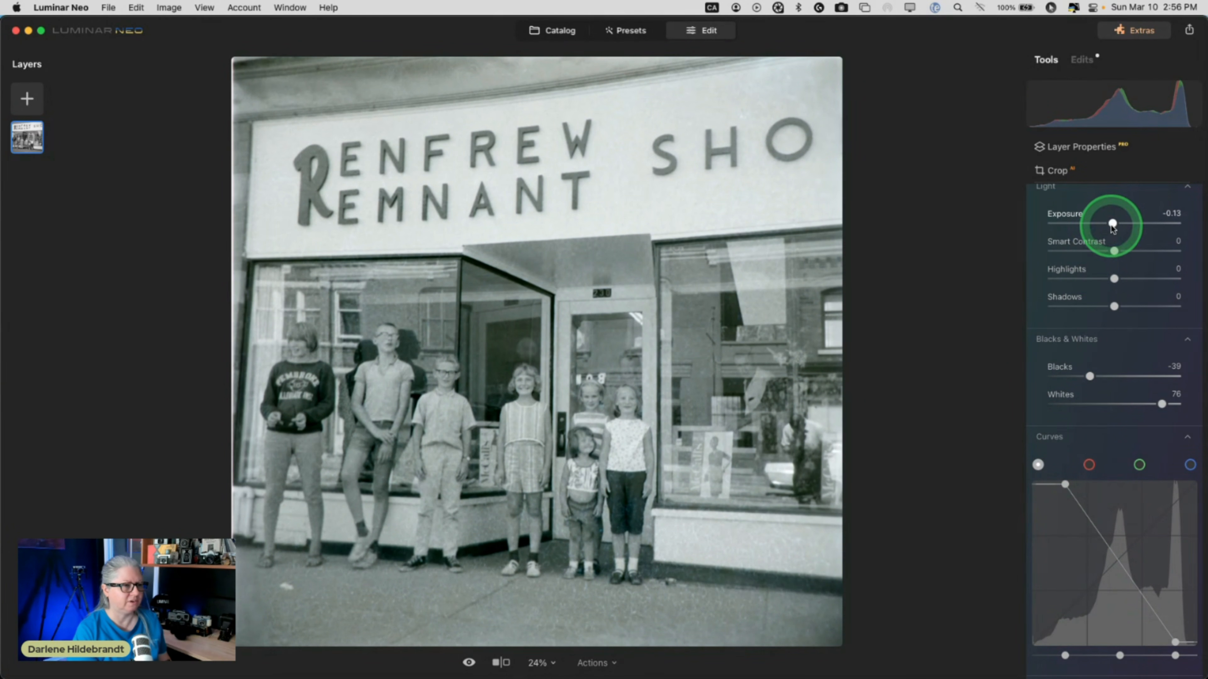
drag(1112, 224, 1112, 225)
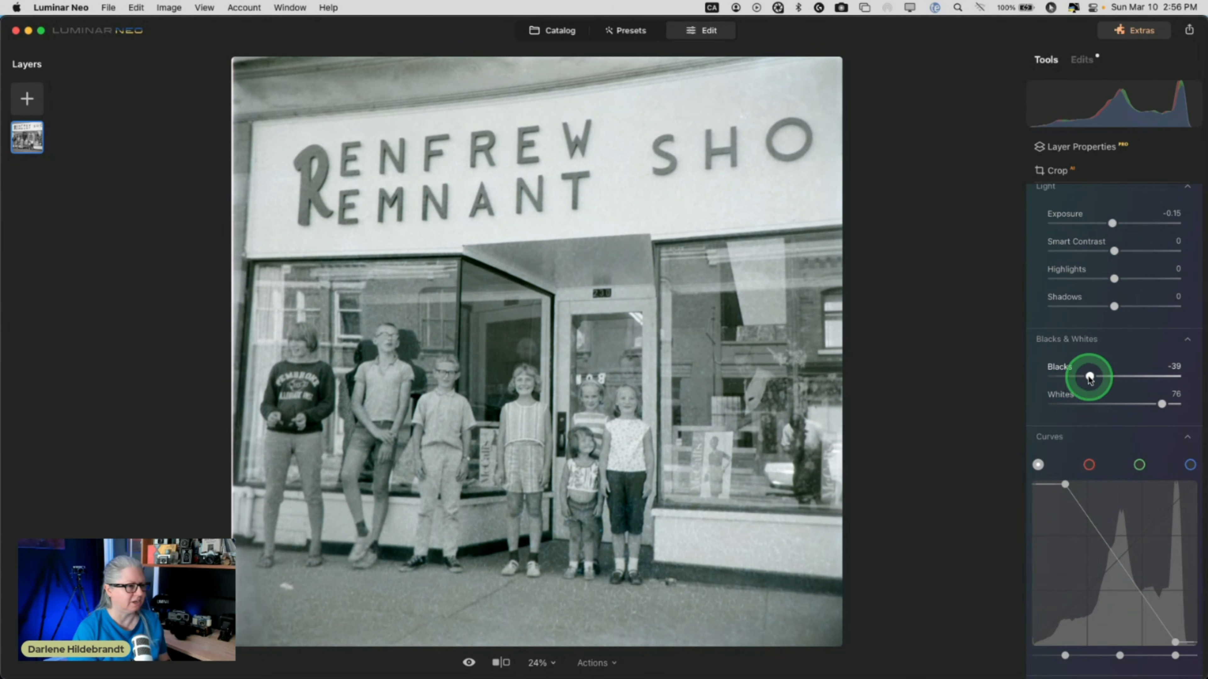
mouse_move(1090, 376)
mouse_down()
mouse_move(1054, 374)
mouse_move(1096, 377)
mouse_move(1080, 376)
mouse_up()
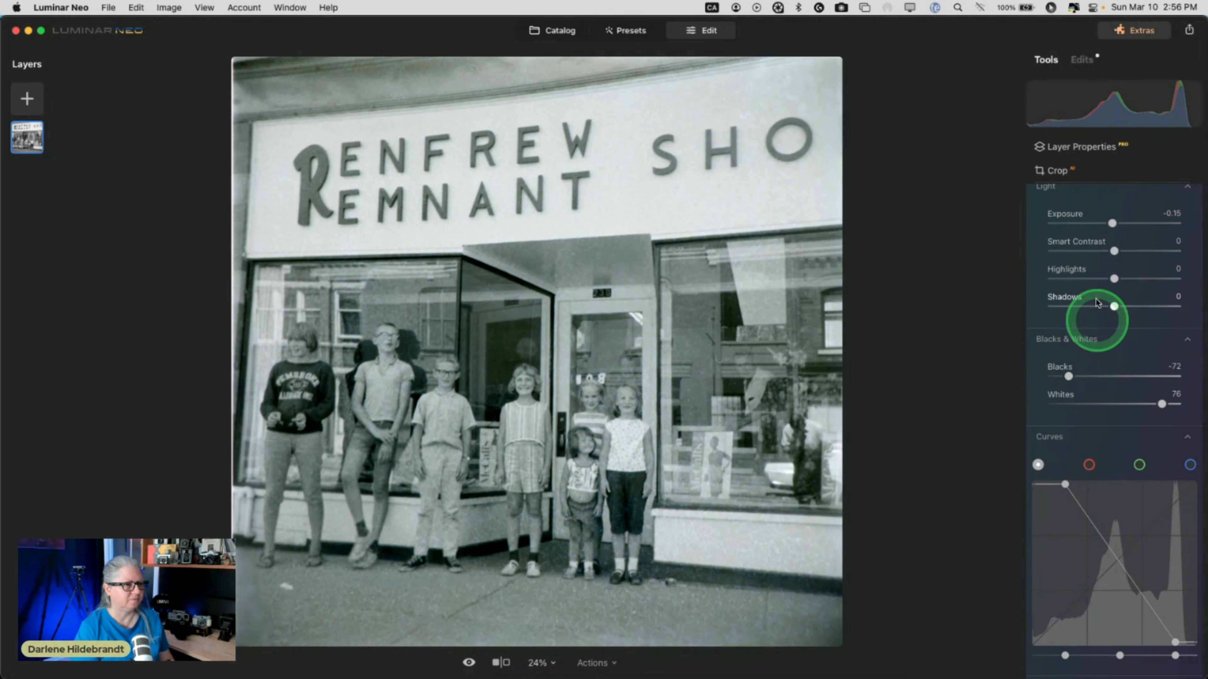
scroll(1094, 265, up, 10)
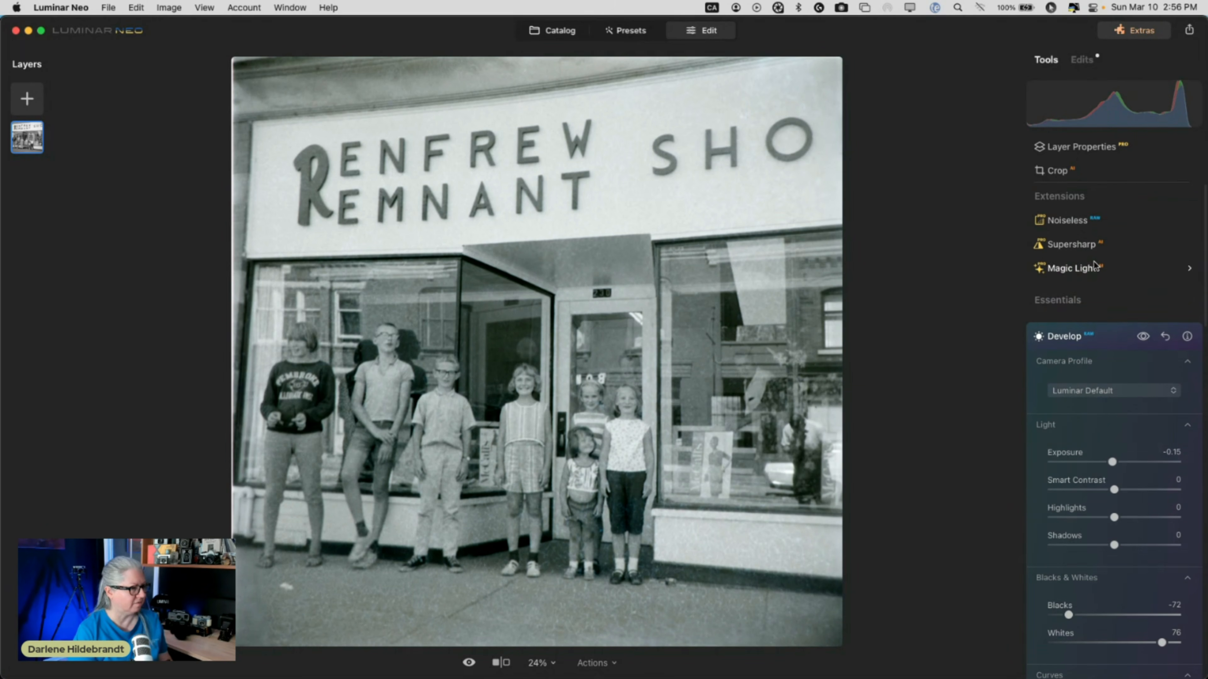
Re-crop slightly inward on the left edge to remove the leftover film border.
click(1104, 338)
click(1070, 170)
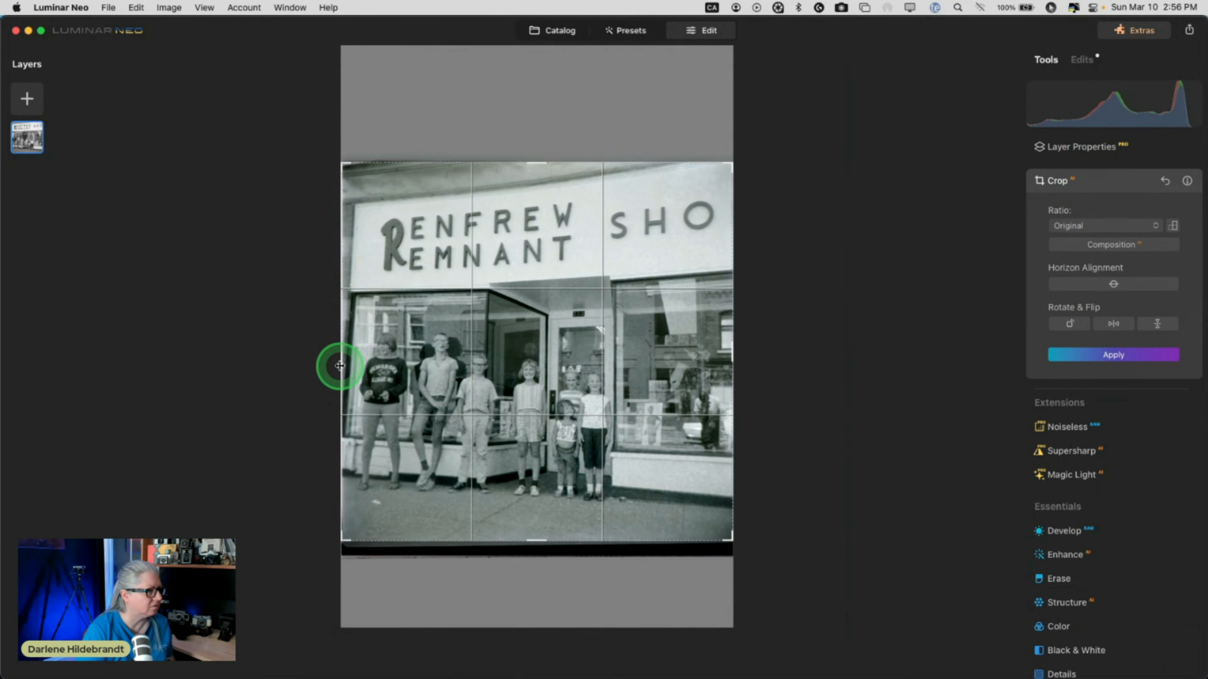
drag(339, 365, 343, 365)
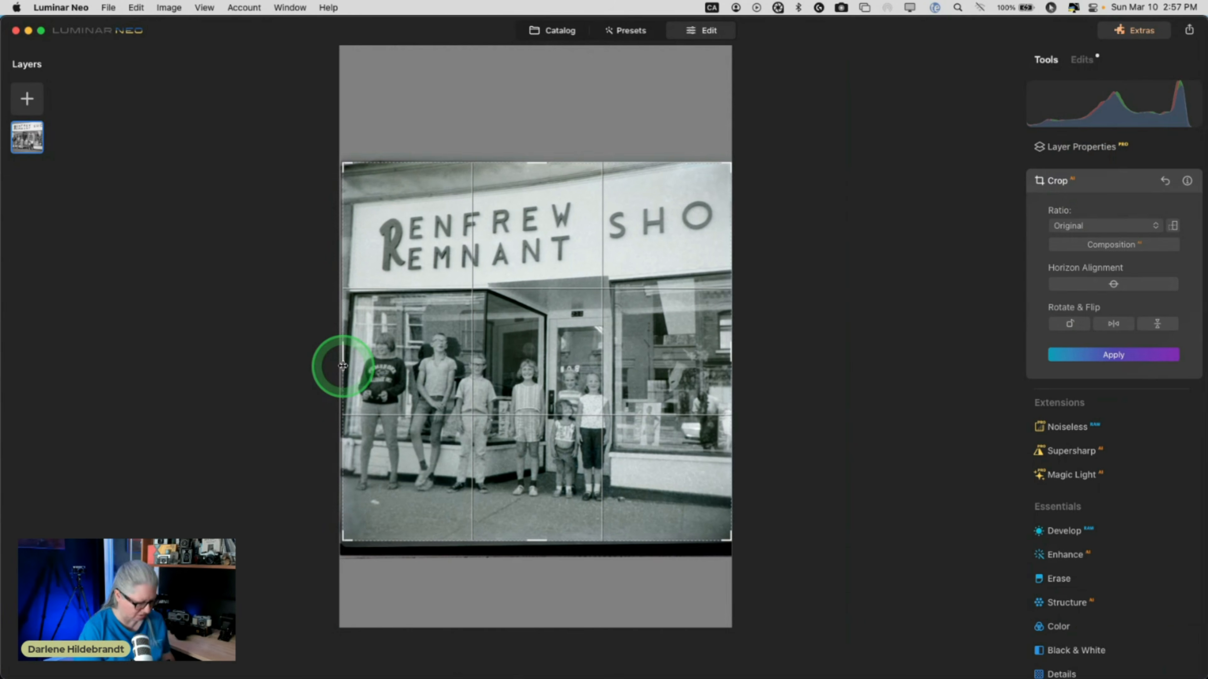
key(Return)
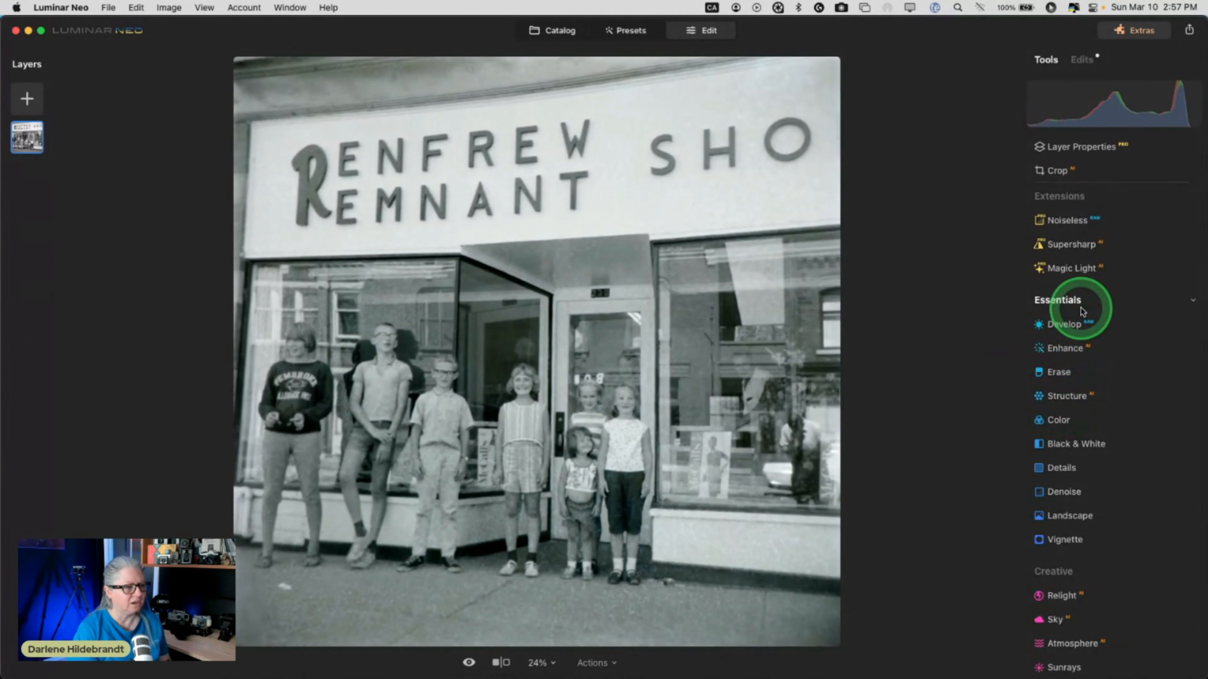
scroll(1092, 307, down, 2)
Expand the Black & White tool, showing every colour Luminance slider at 0.
click(1069, 402)
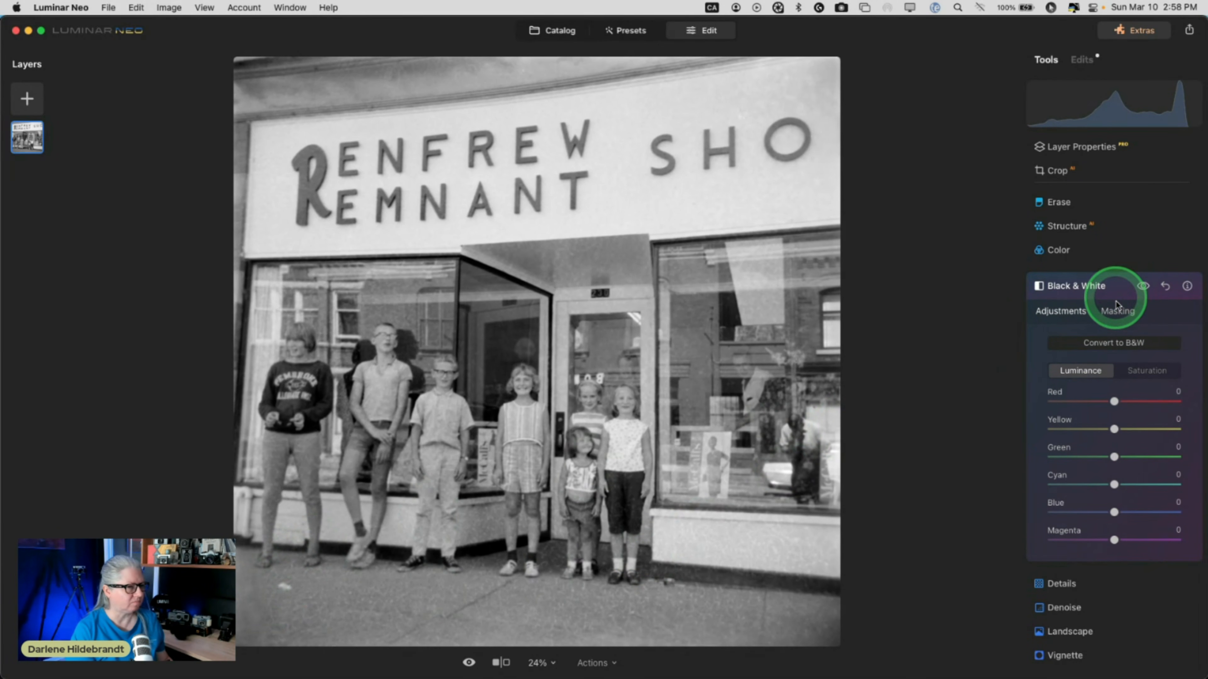
Open Details and test strong Medium Details values while zoomed to 50% on the children.
click(1118, 285)
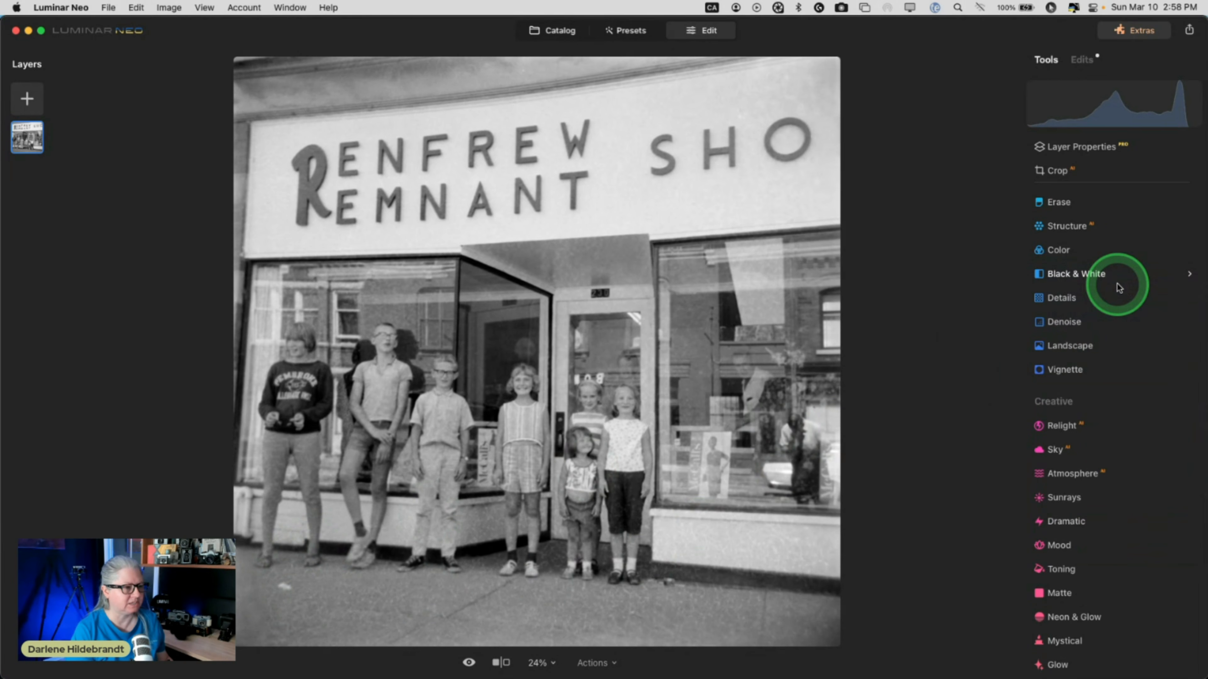
click(1084, 299)
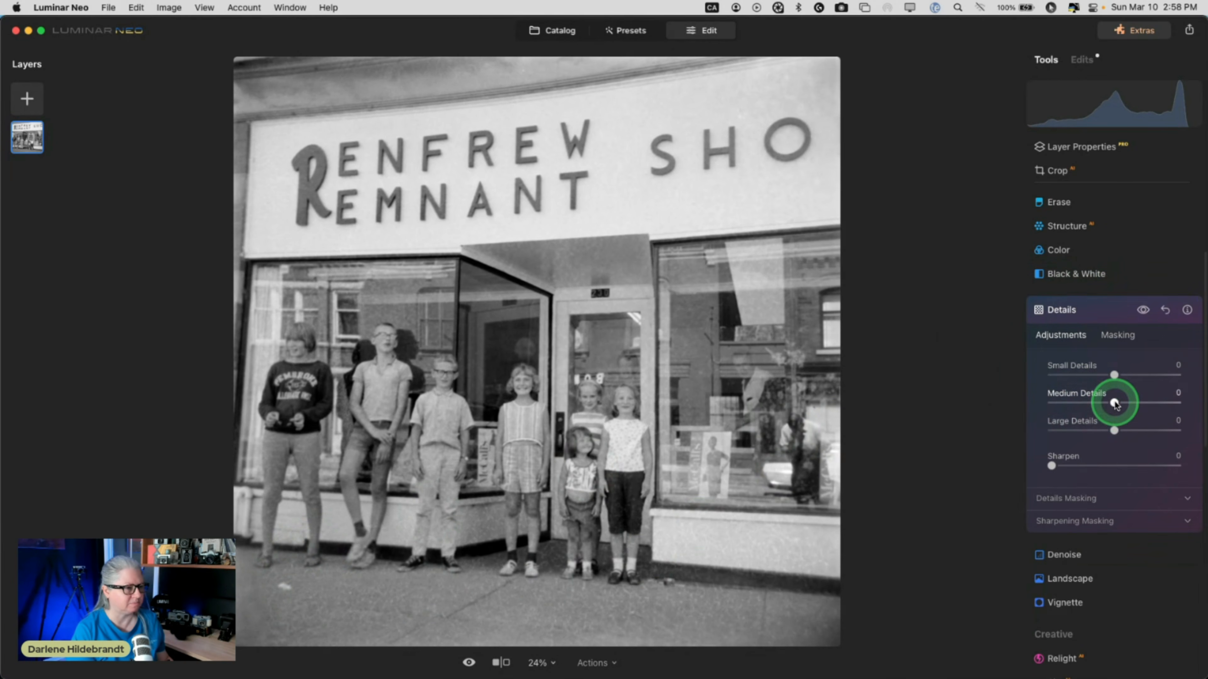
drag(1115, 403, 1169, 402)
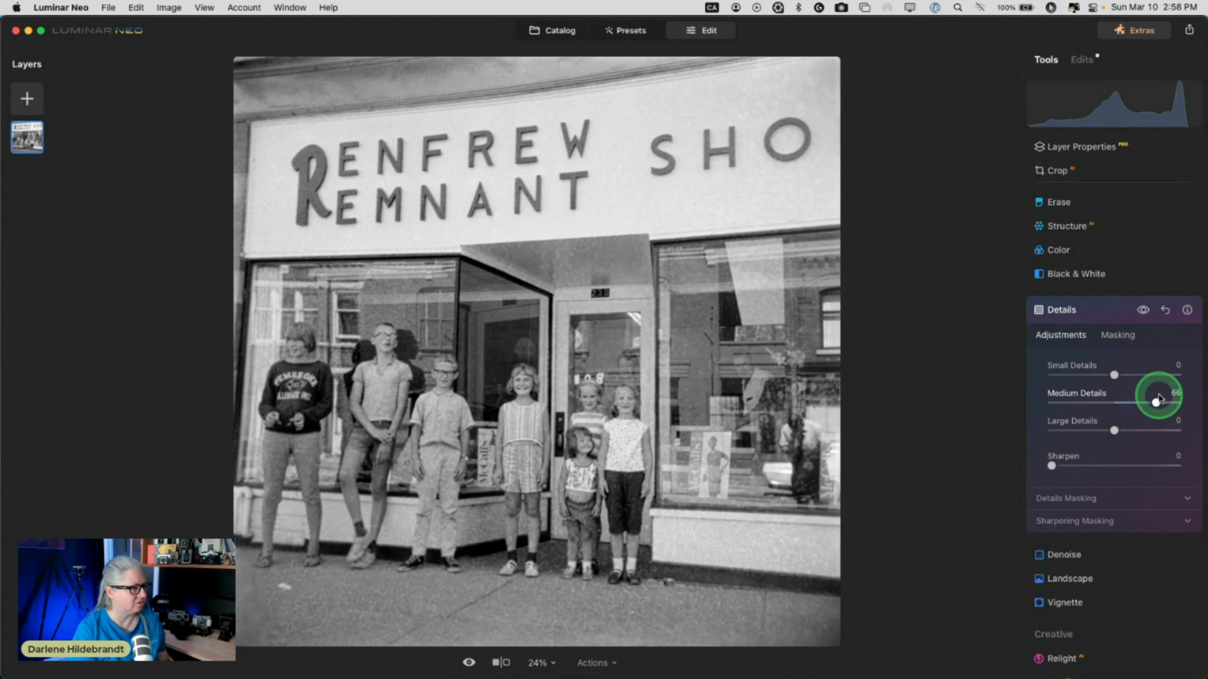
drag(1165, 398, 1166, 400)
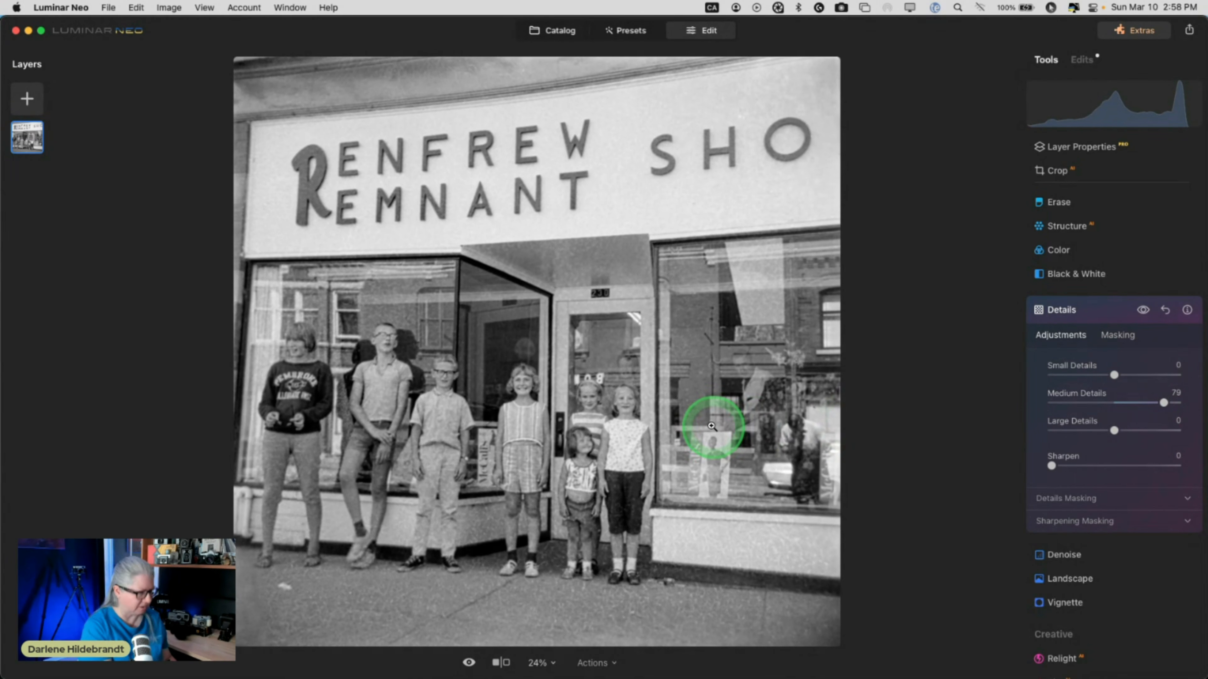
click(712, 426)
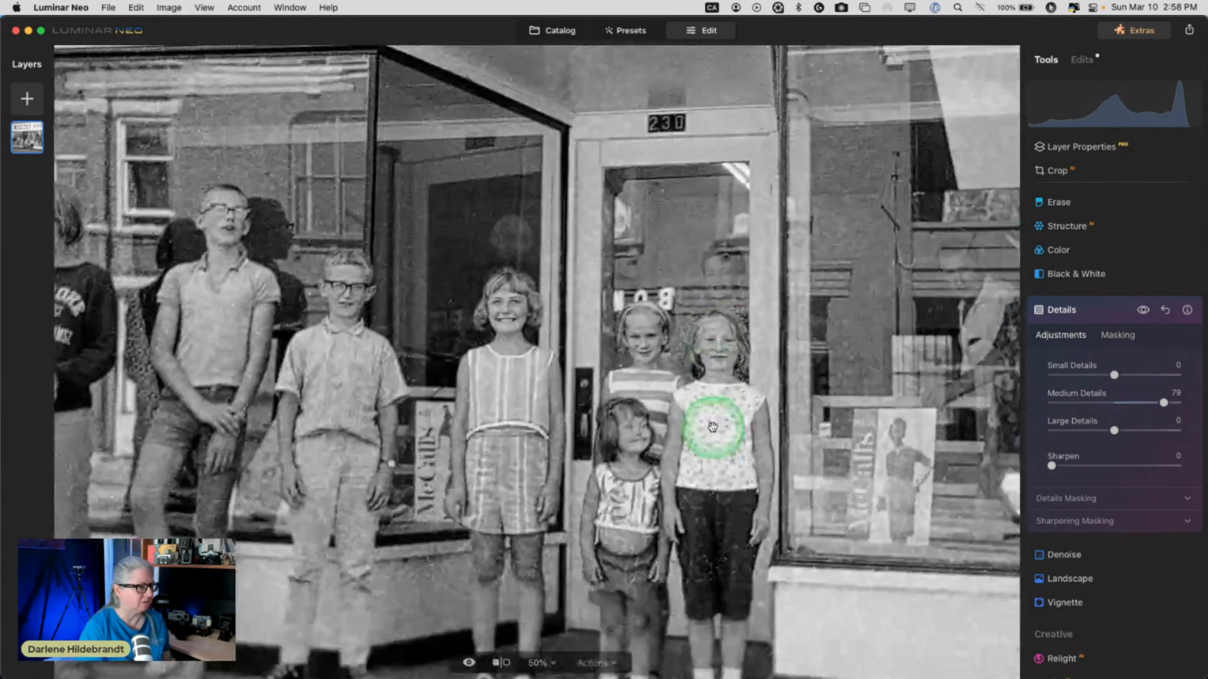
scroll(712, 427, down, 3)
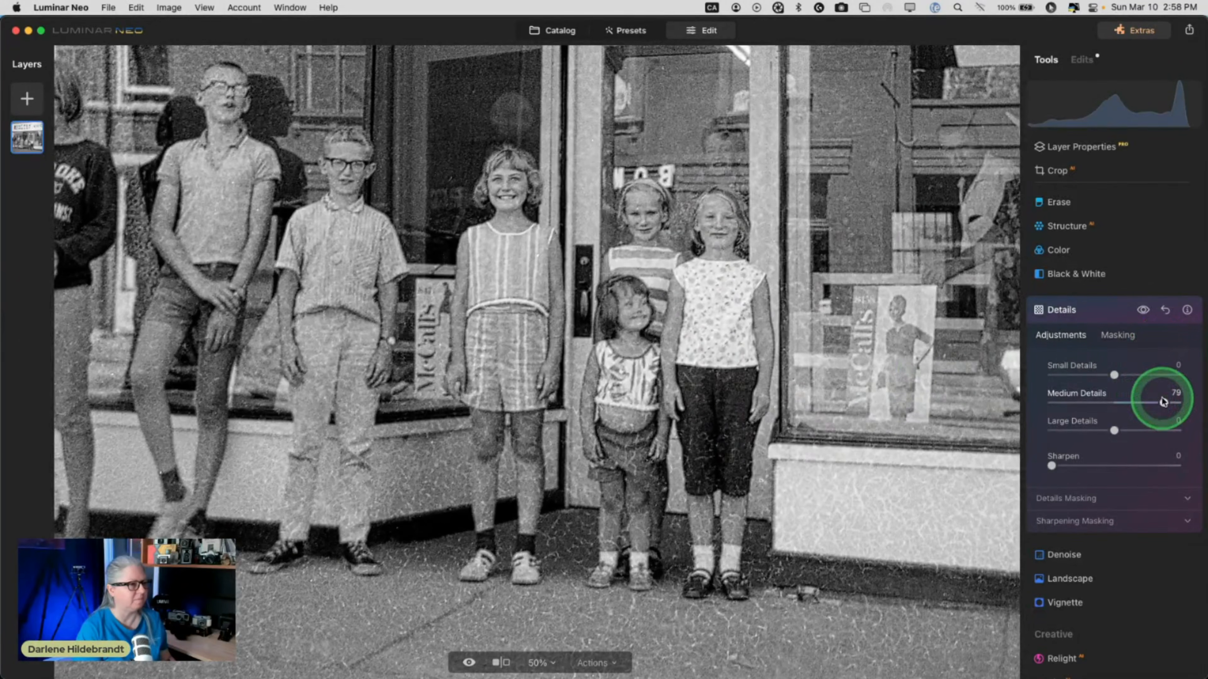
drag(1163, 401, 1203, 374)
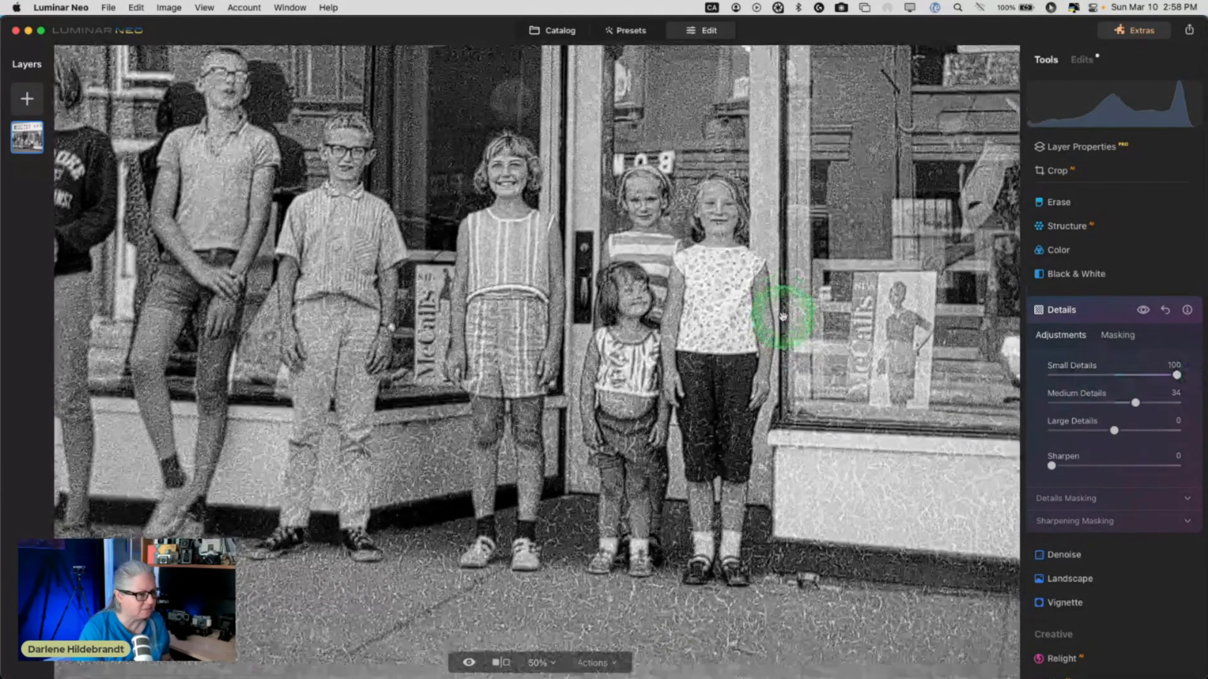
scroll(783, 316, down, 3)
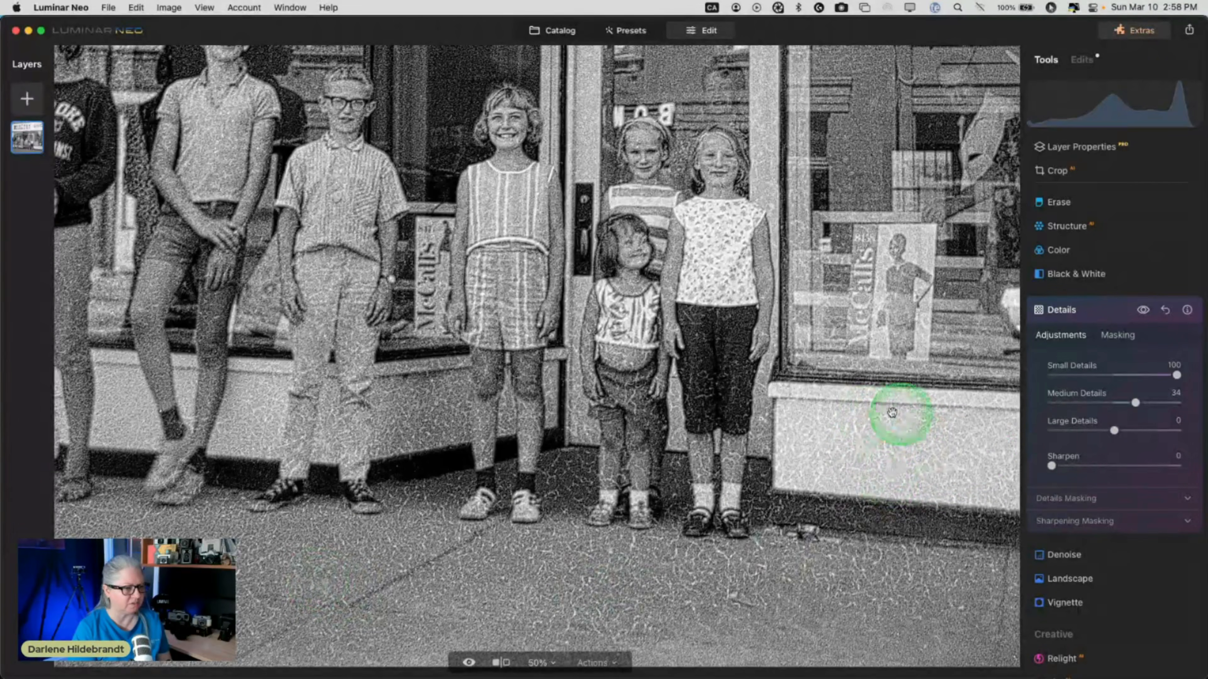
Set Small Details to -27, Medium to 45 and Large to 17.
drag(1175, 375, 1121, 377)
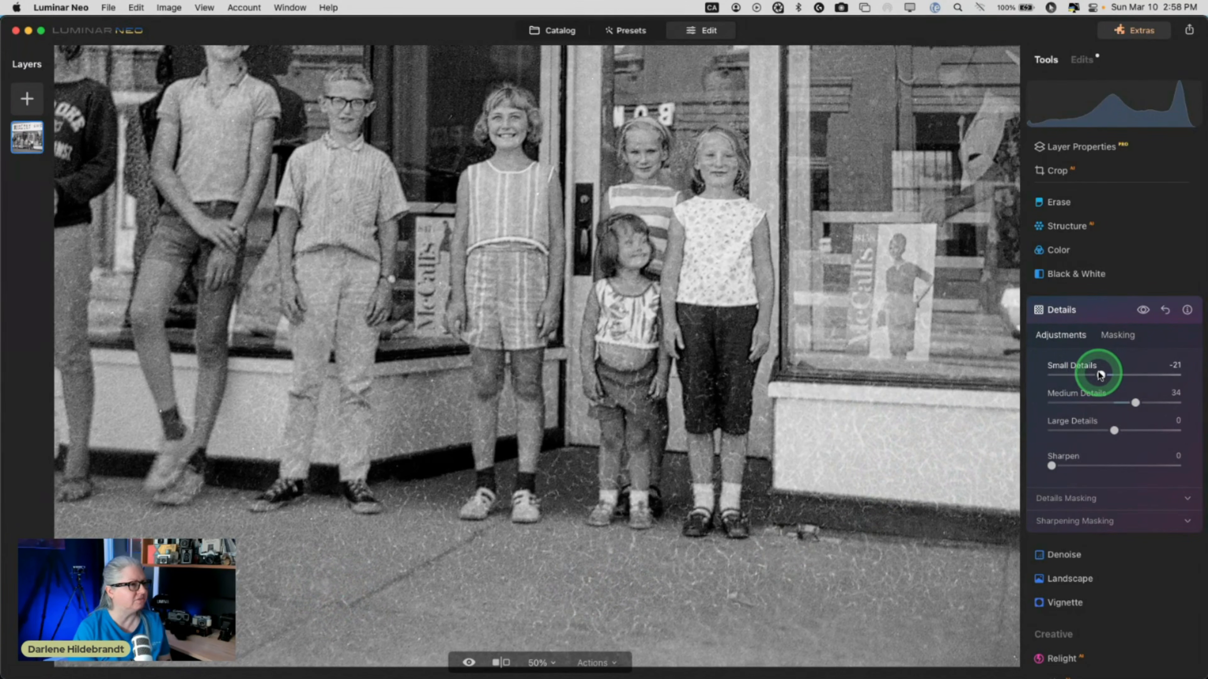
drag(1135, 402, 1144, 402)
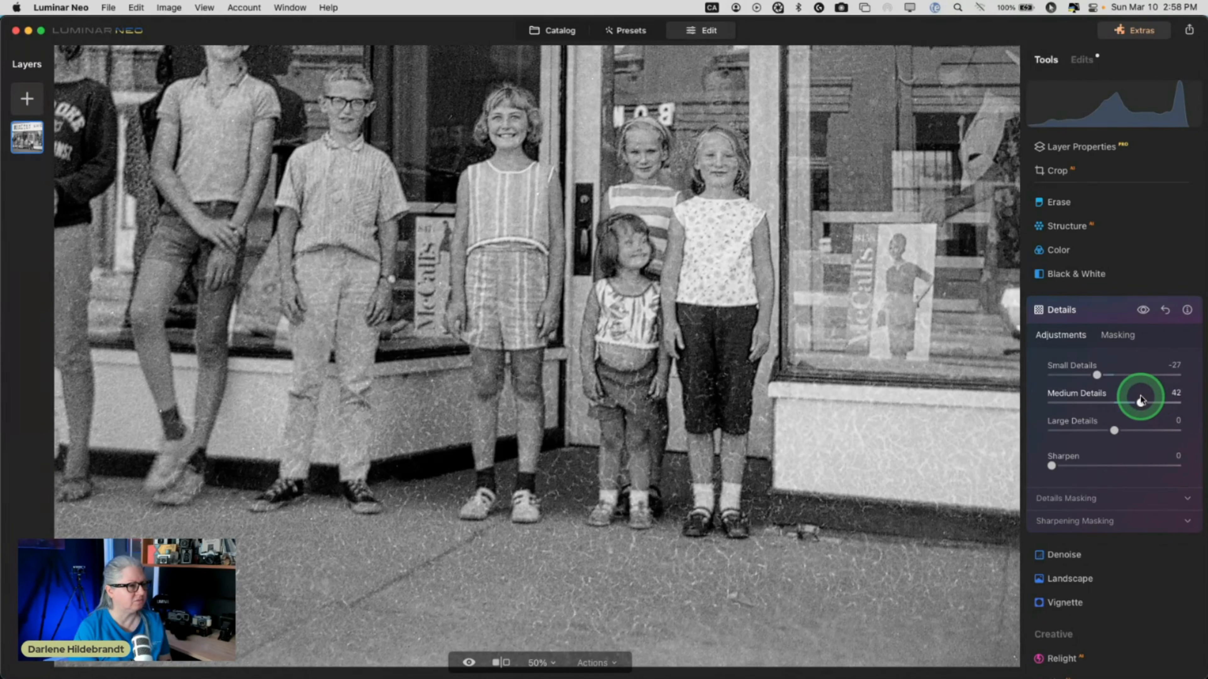
drag(1141, 401, 1119, 431)
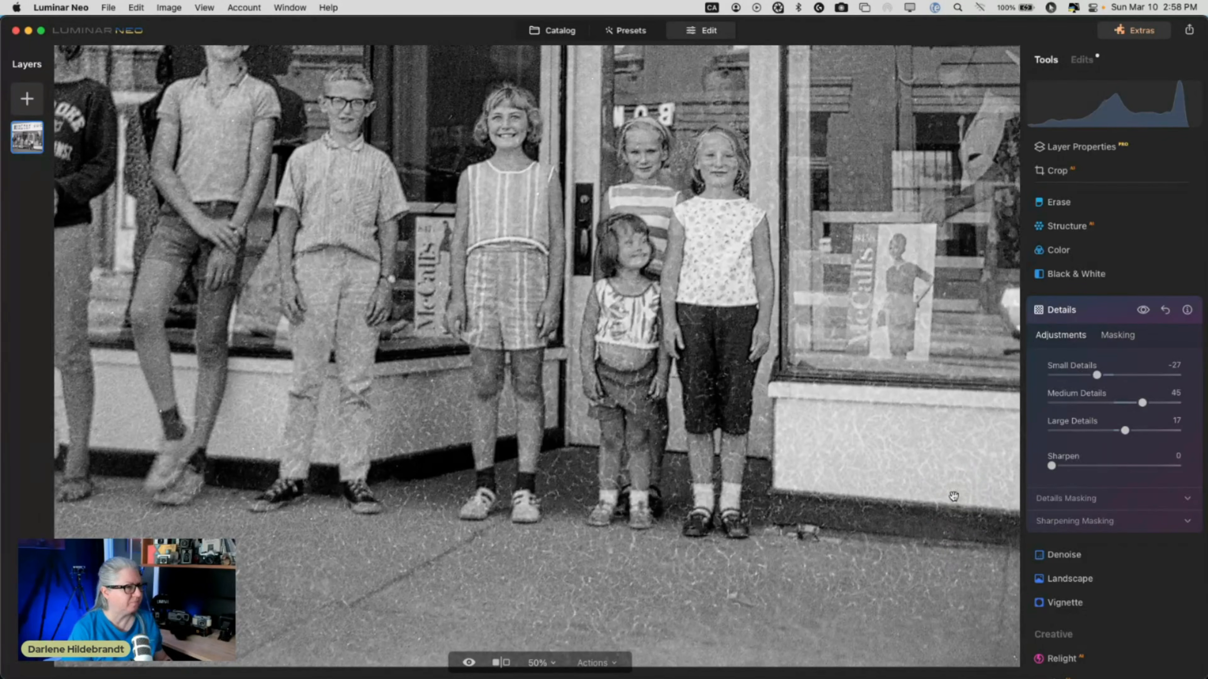
Set Sharpen to 23 and sharpening Masking to 73, then zoom back out to fit.
click(1060, 520)
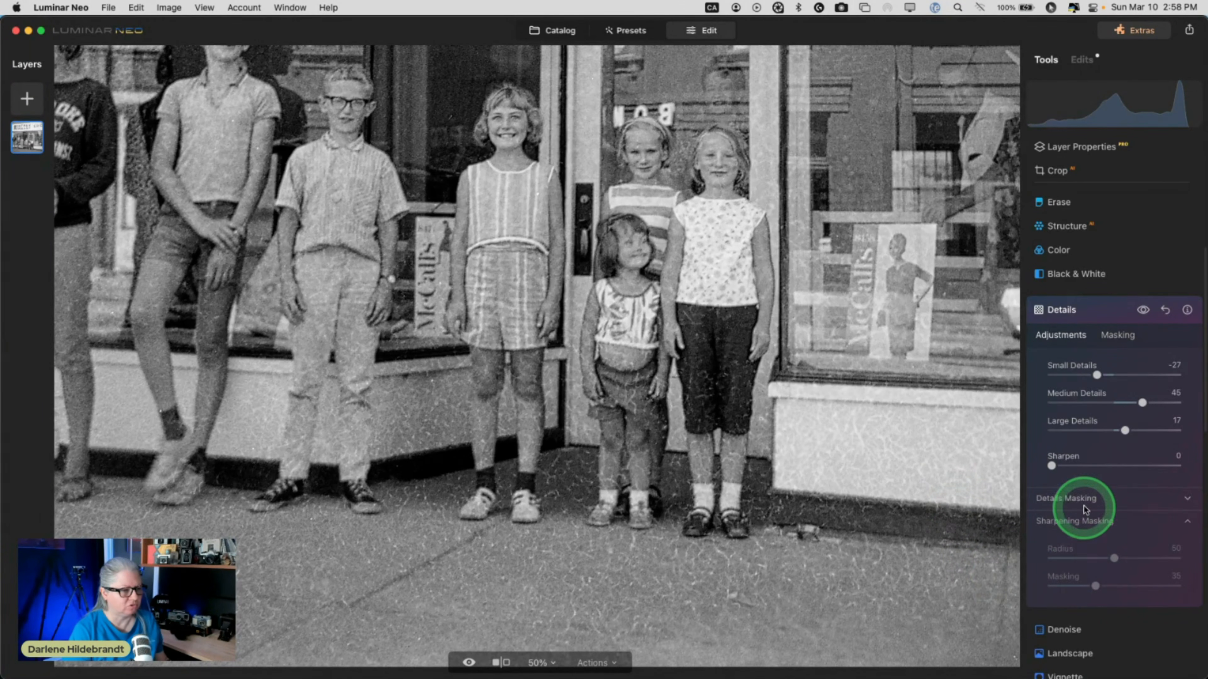
drag(1052, 466, 1081, 466)
click(1091, 566)
drag(1095, 586, 1140, 585)
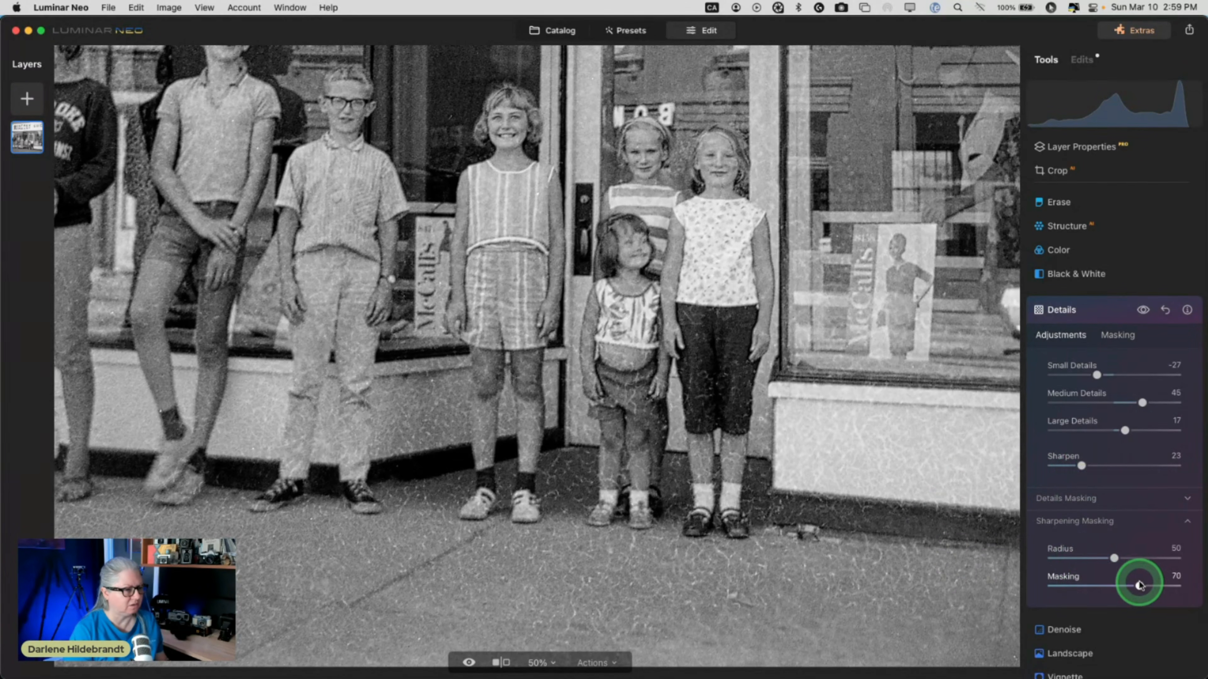
double_click(729, 400)
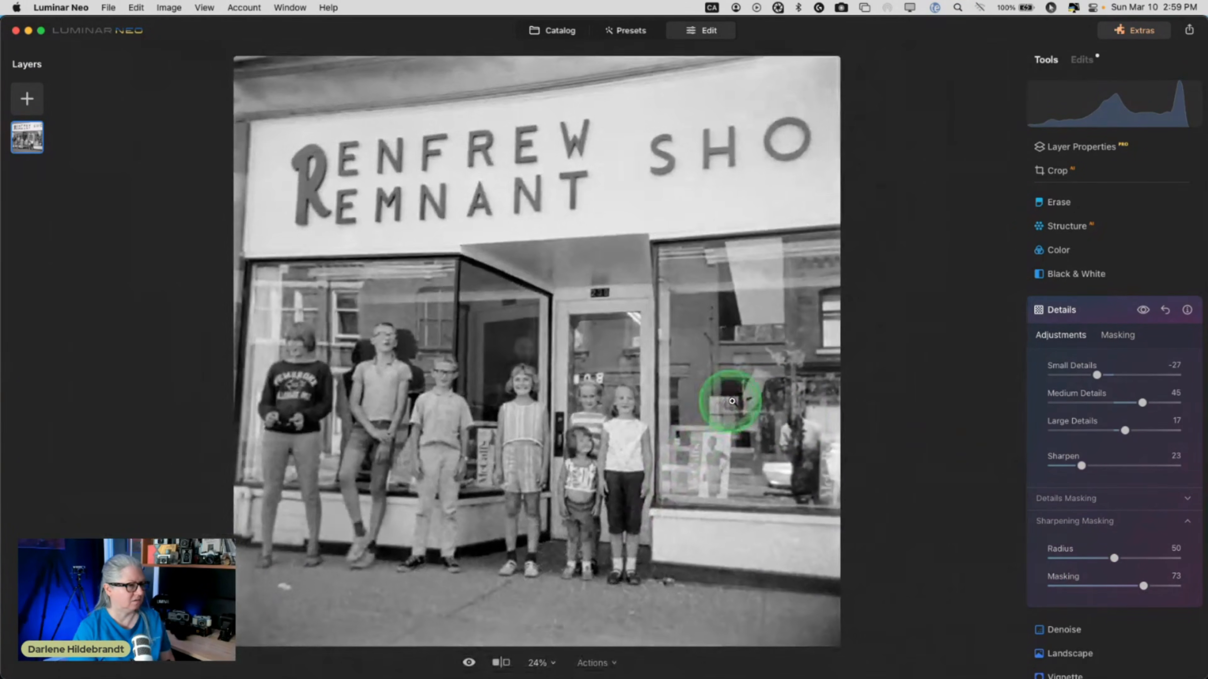
click(1096, 320)
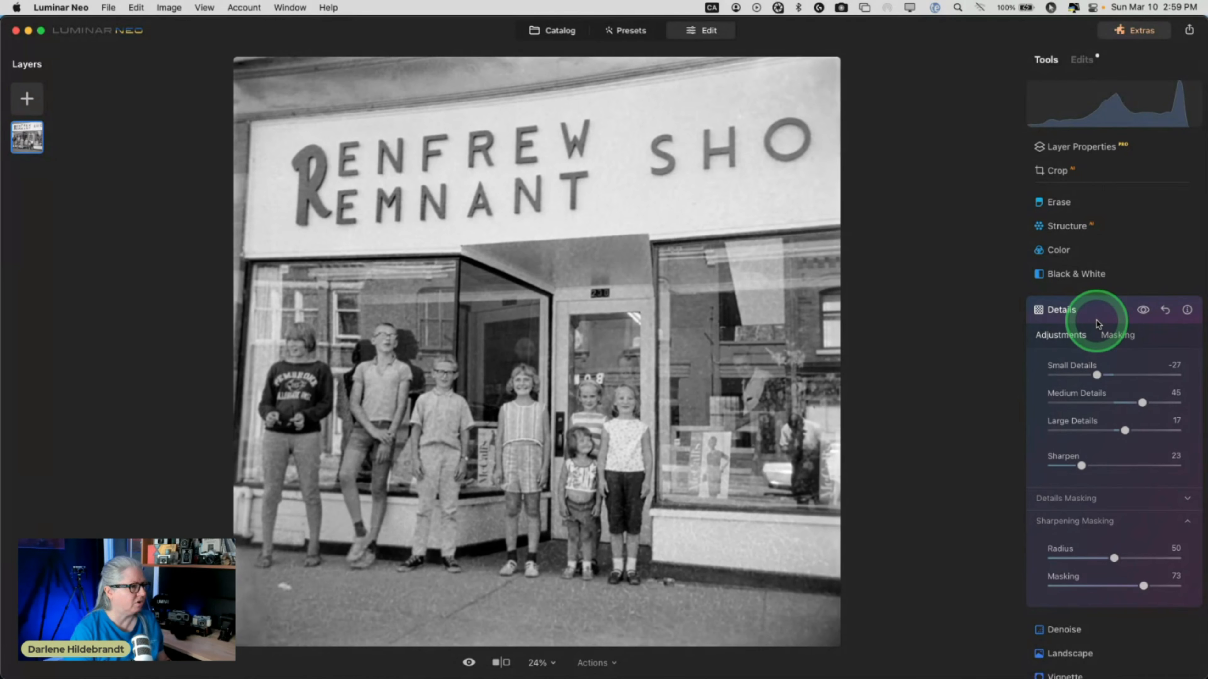
click(1096, 324)
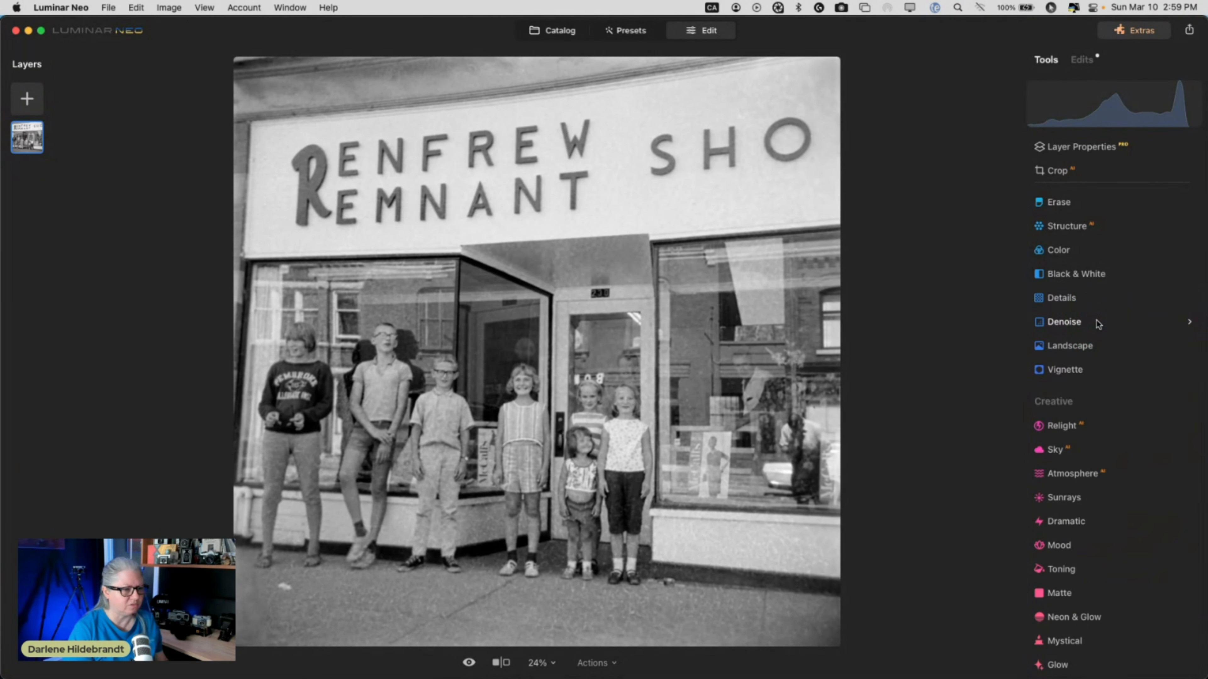
Add a Gaussian Blur of Amount 9 while viewing the children at 100%.
scroll(1096, 323, down, 10)
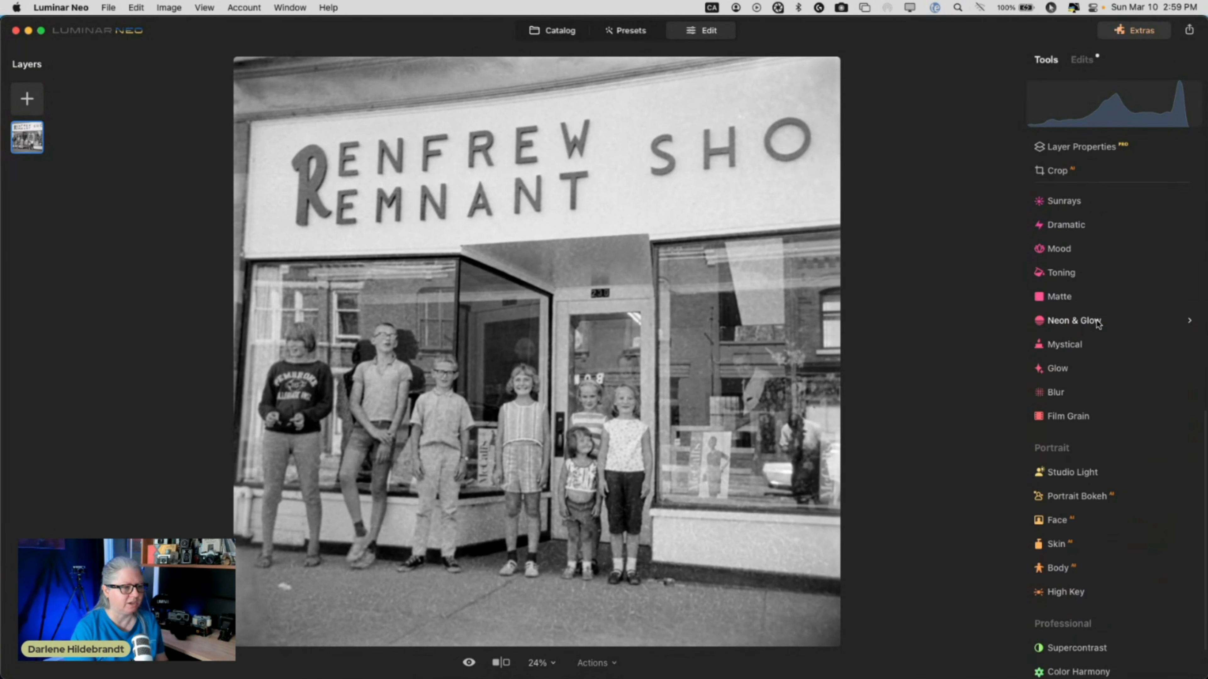
click(1074, 383)
click(720, 533)
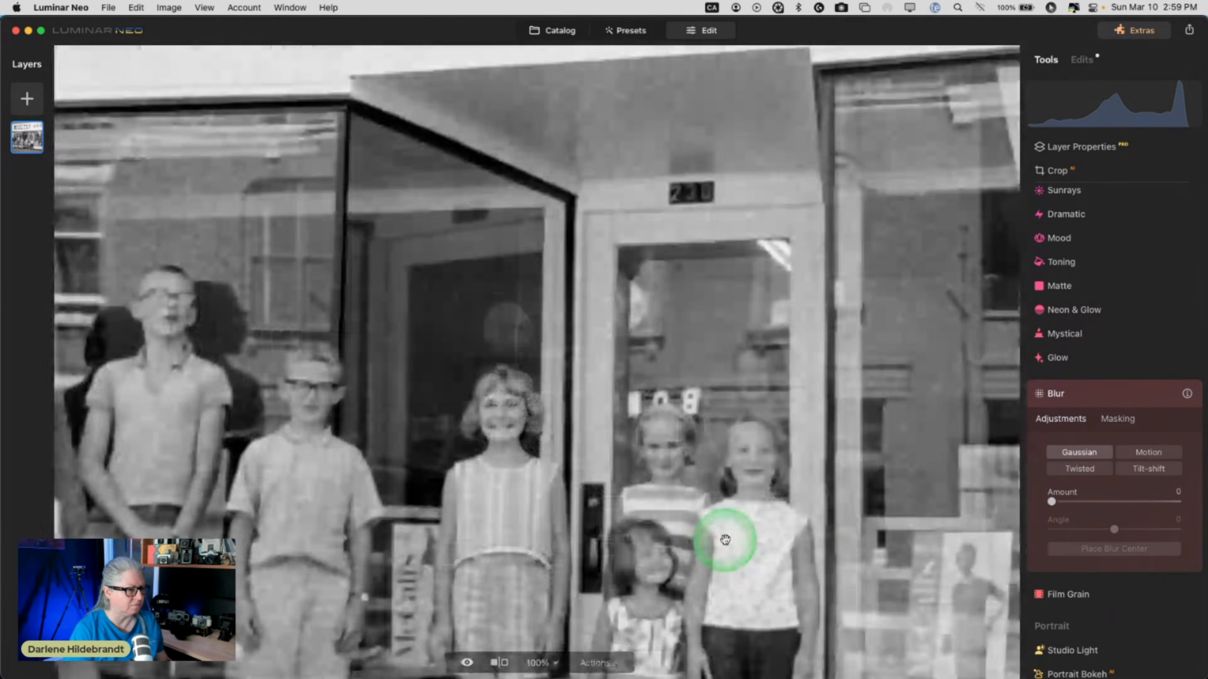
scroll(725, 539, down, 10)
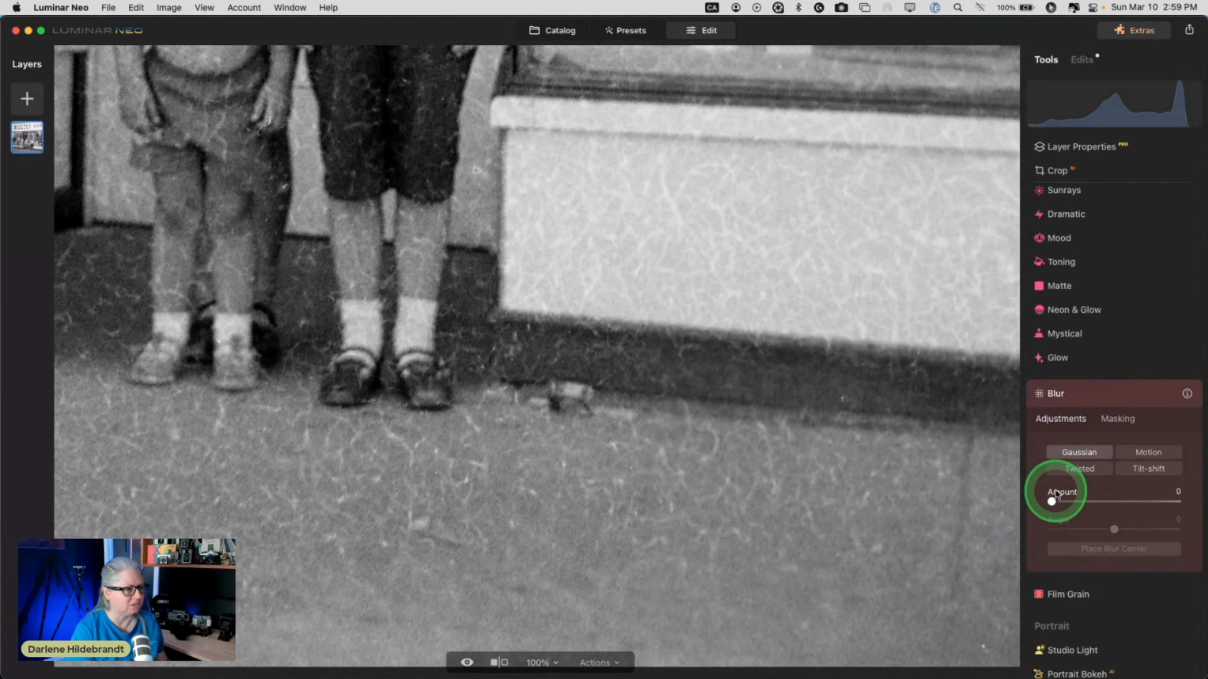
drag(1052, 503, 1070, 504)
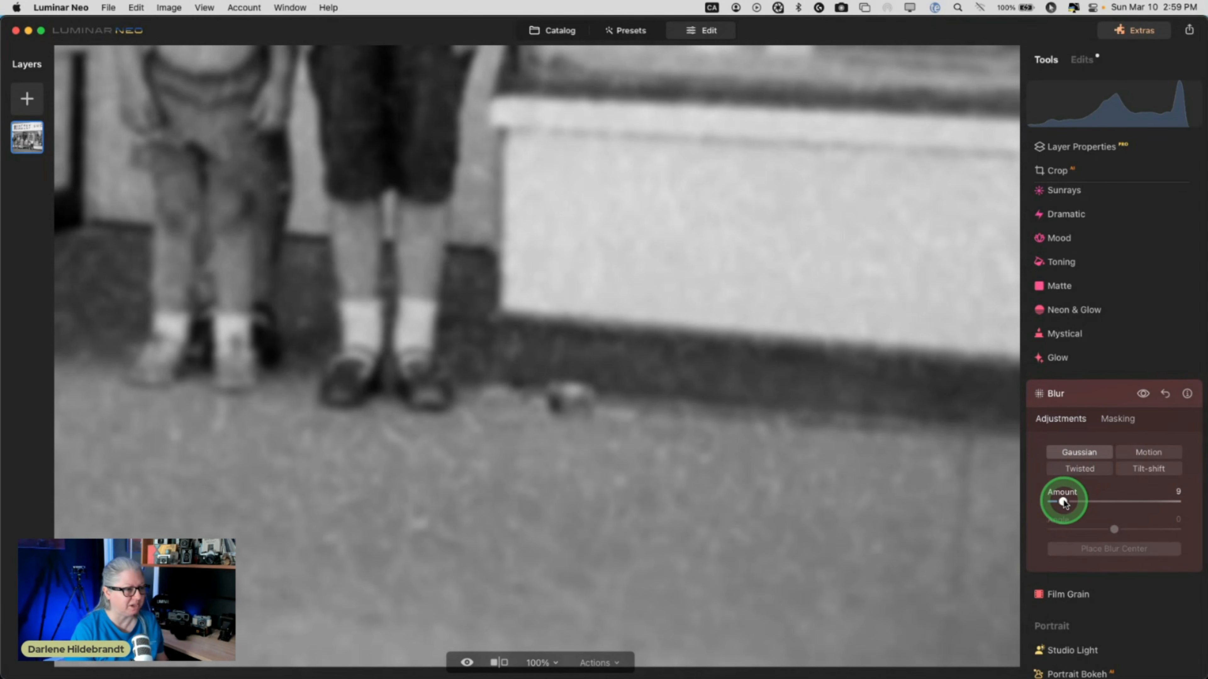
drag(1063, 503, 1065, 503)
scroll(741, 392, right, 6)
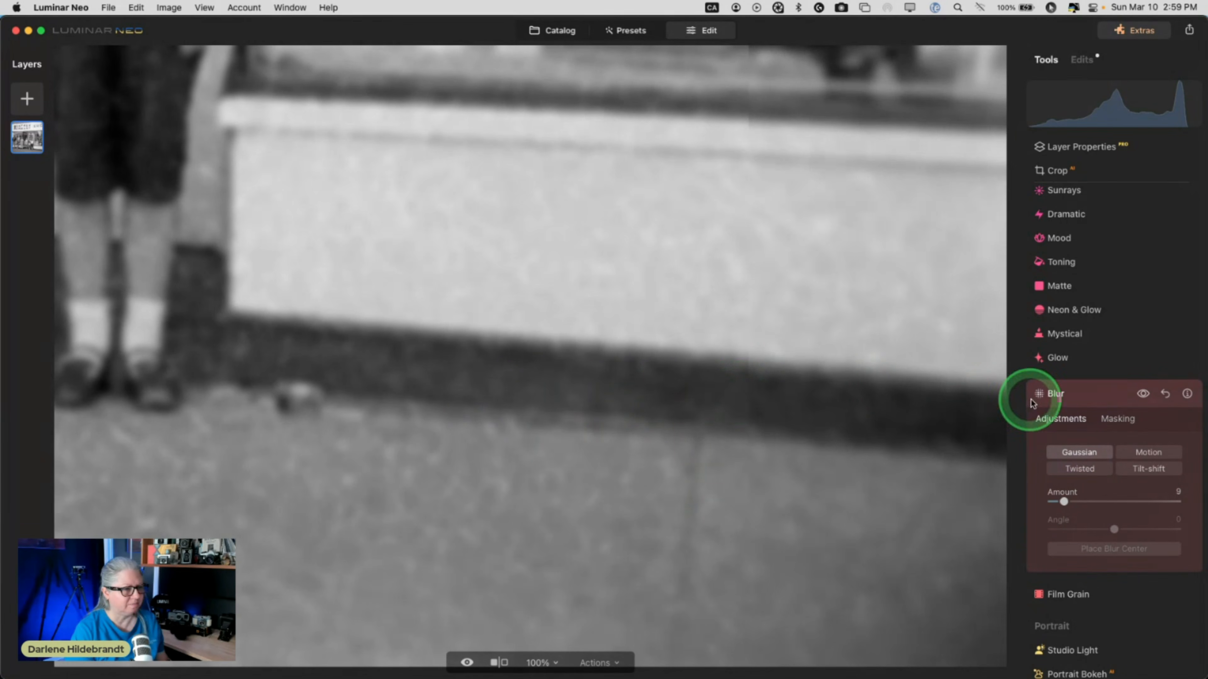
click(1118, 418)
Switch the blur mask to Brush at size 144 and paint the white wall panel.
click(1057, 445)
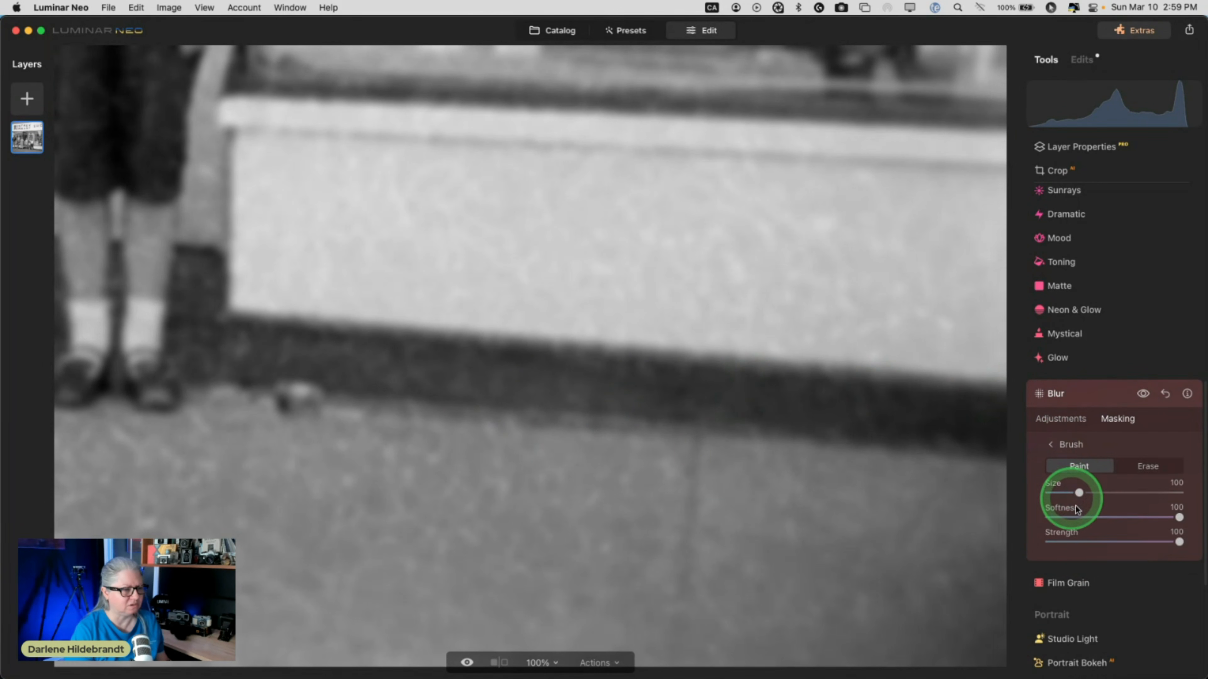
click(1115, 542)
mouse_move(1079, 493)
mouse_down()
mouse_move(1066, 491)
mouse_move(1143, 517)
mouse_move(1125, 517)
mouse_up()
key(bracketright)
key(bracketright)
key(bracketright)
key(bracketright)
key(bracketright)
key(bracketright)
key(bracketright)
mouse_move(339, 203)
mouse_down()
mouse_move(543, 241)
mouse_move(363, 287)
mouse_move(376, 296)
mouse_move(273, 291)
mouse_move(269, 151)
mouse_move(972, 209)
mouse_move(519, 264)
mouse_move(824, 282)
mouse_move(413, 289)
mouse_move(986, 324)
mouse_move(885, 304)
mouse_move(958, 271)
mouse_move(579, 286)
mouse_move(723, 282)
mouse_move(726, 255)
mouse_move(608, 220)
mouse_move(477, 221)
mouse_move(435, 278)
mouse_move(491, 295)
mouse_move(315, 289)
mouse_move(271, 275)
mouse_move(290, 171)
mouse_move(657, 192)
mouse_move(1011, 236)
mouse_up()
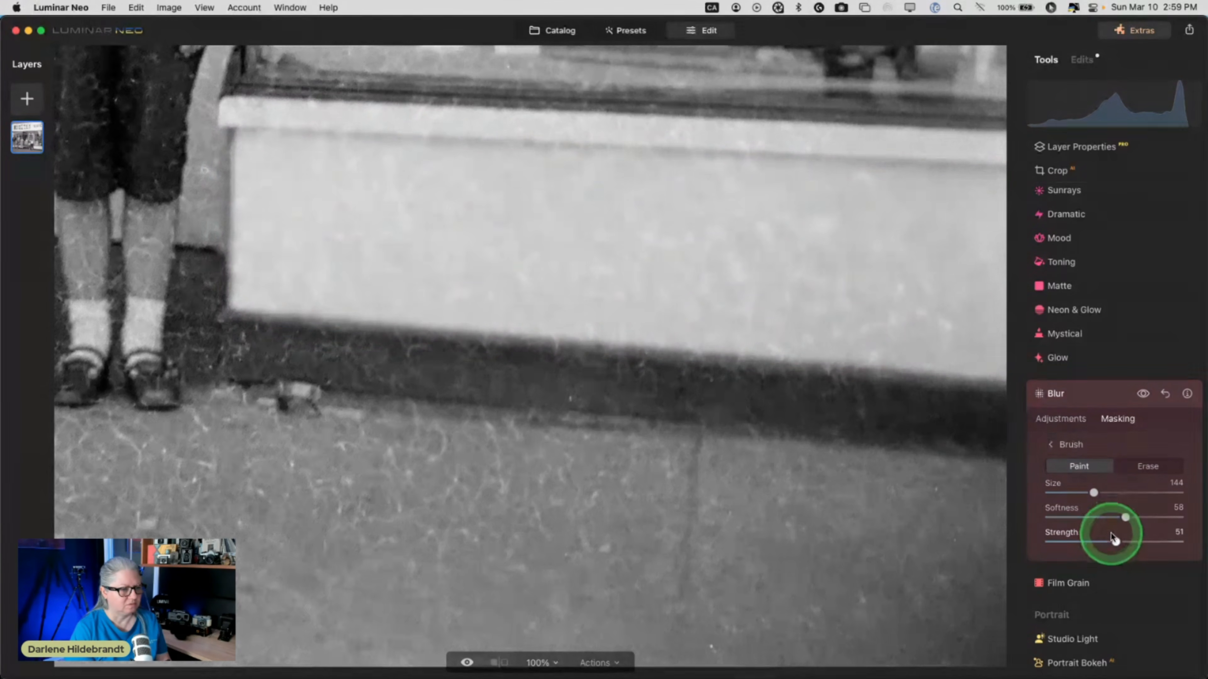
Paint the lower wall and floor at strength 87, then reset the Blur adjustment.
drag(1116, 542, 1162, 542)
mouse_move(850, 292)
mouse_down()
mouse_move(958, 327)
mouse_move(782, 321)
mouse_move(1006, 341)
mouse_move(490, 306)
mouse_move(321, 273)
mouse_move(327, 223)
mouse_move(622, 265)
mouse_move(965, 255)
mouse_move(489, 232)
mouse_move(320, 200)
mouse_move(285, 180)
mouse_move(441, 180)
mouse_move(964, 230)
mouse_move(996, 272)
mouse_up()
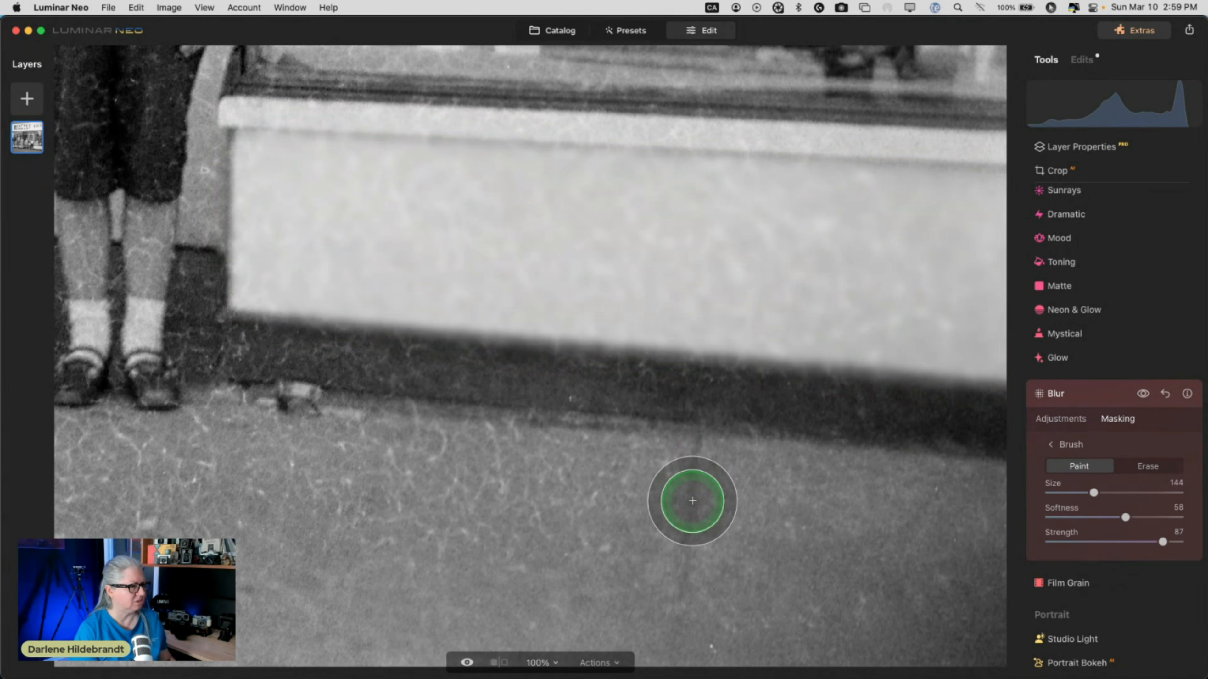
mouse_move(452, 491)
mouse_down()
mouse_move(552, 499)
mouse_move(552, 590)
mouse_move(765, 603)
mouse_move(860, 520)
mouse_move(918, 513)
mouse_up()
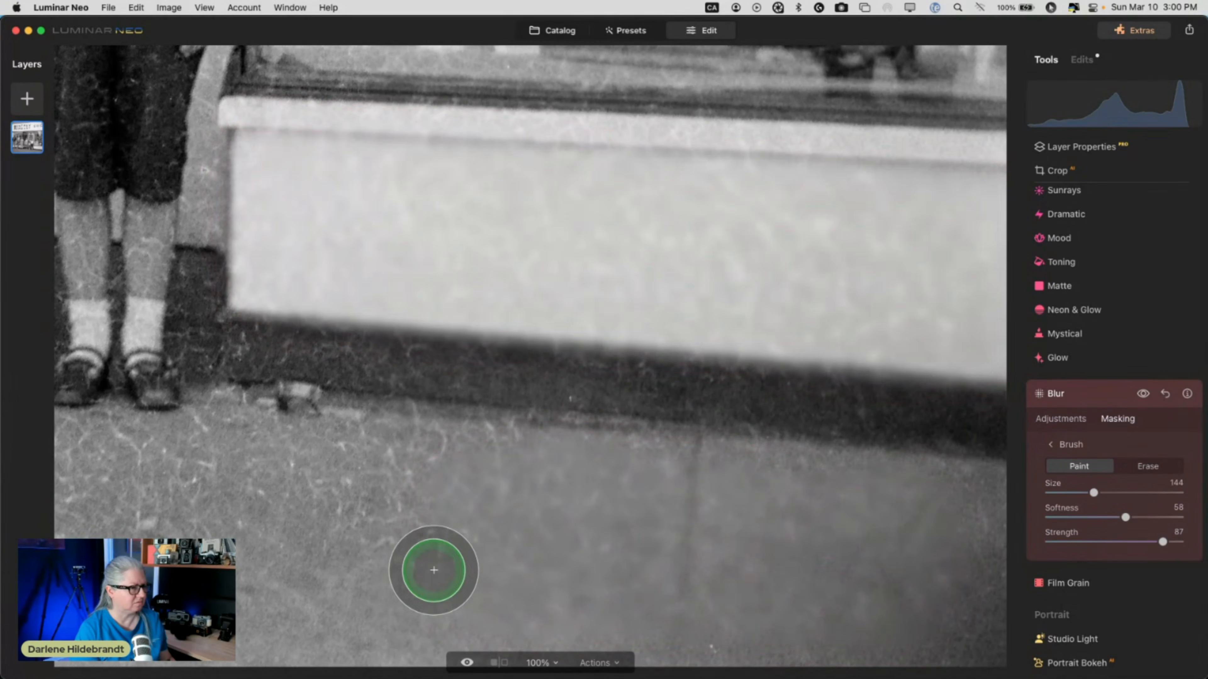
mouse_move(434, 570)
mouse_down()
mouse_move(357, 562)
mouse_move(427, 501)
mouse_move(369, 462)
mouse_move(430, 462)
mouse_move(441, 516)
mouse_move(207, 553)
mouse_move(347, 603)
mouse_move(268, 484)
mouse_move(225, 457)
mouse_move(114, 542)
mouse_move(51, 508)
mouse_move(93, 473)
mouse_move(327, 480)
mouse_move(409, 502)
mouse_up()
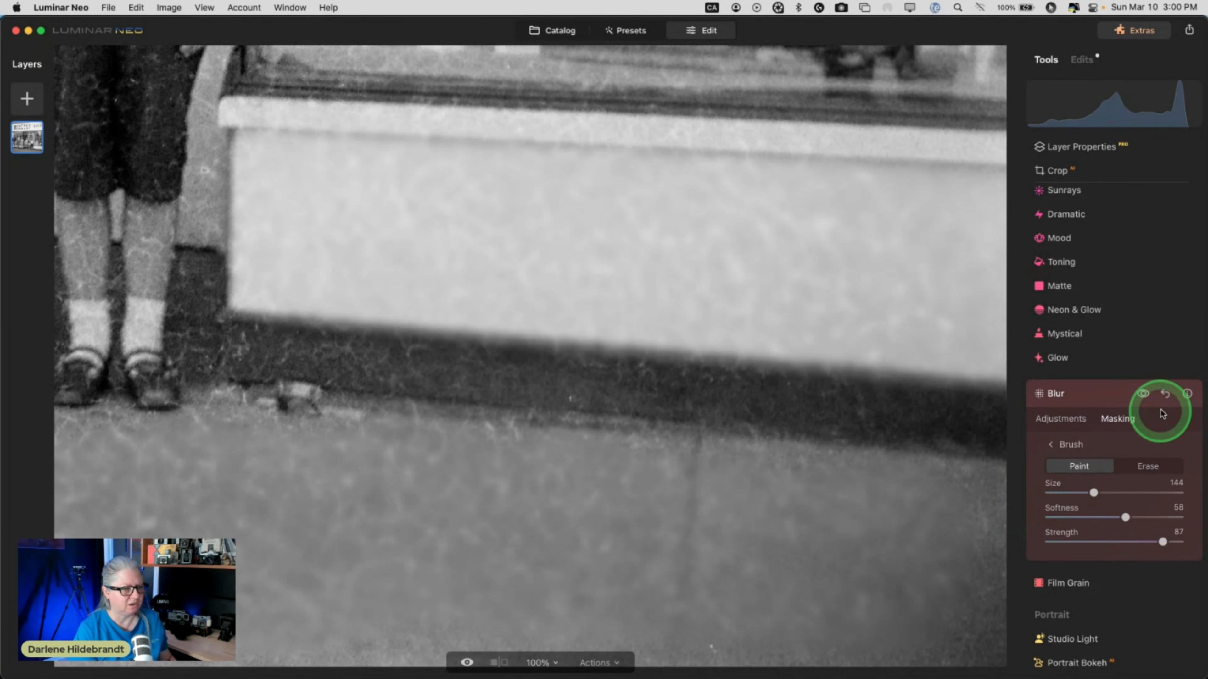
click(1165, 394)
click(1109, 395)
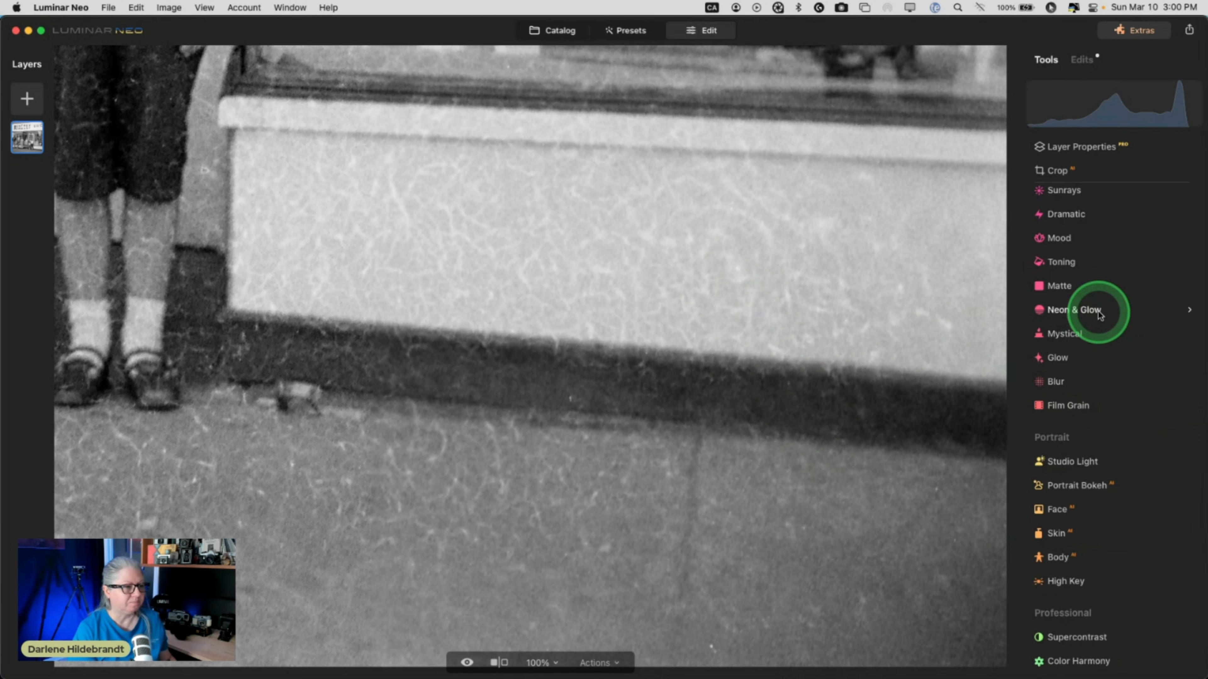
Erase three dust scratches on the pale shop wall.
scroll(1100, 312, up, 10)
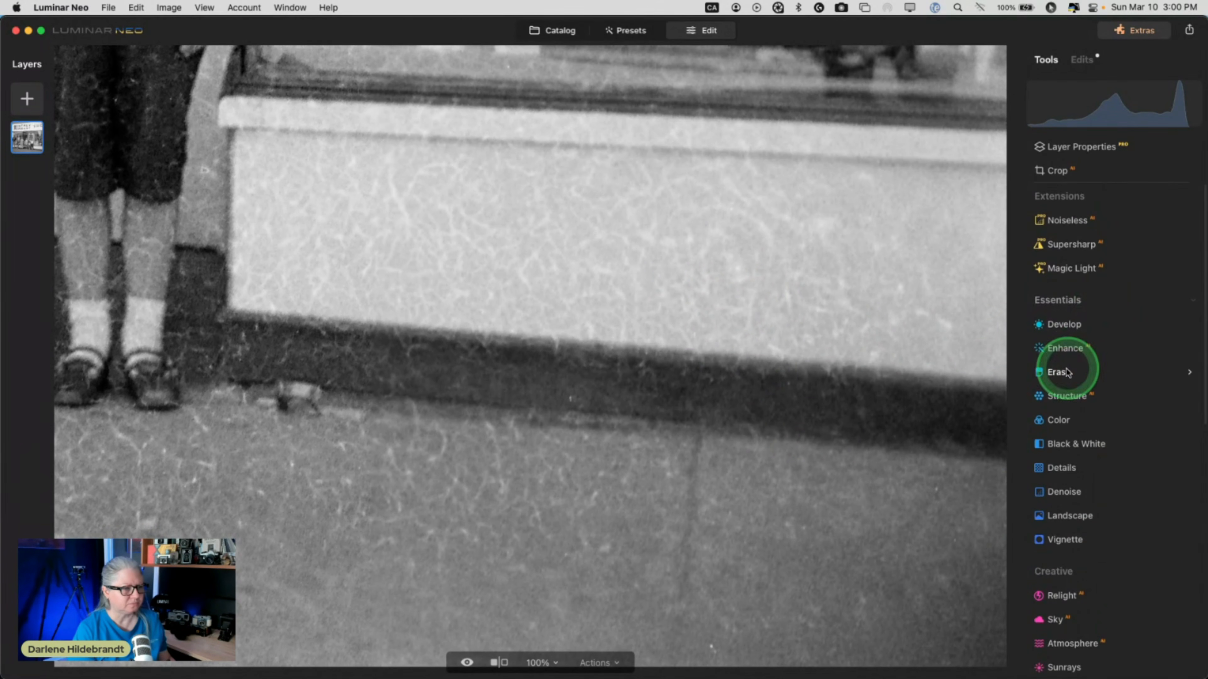
click(1058, 371)
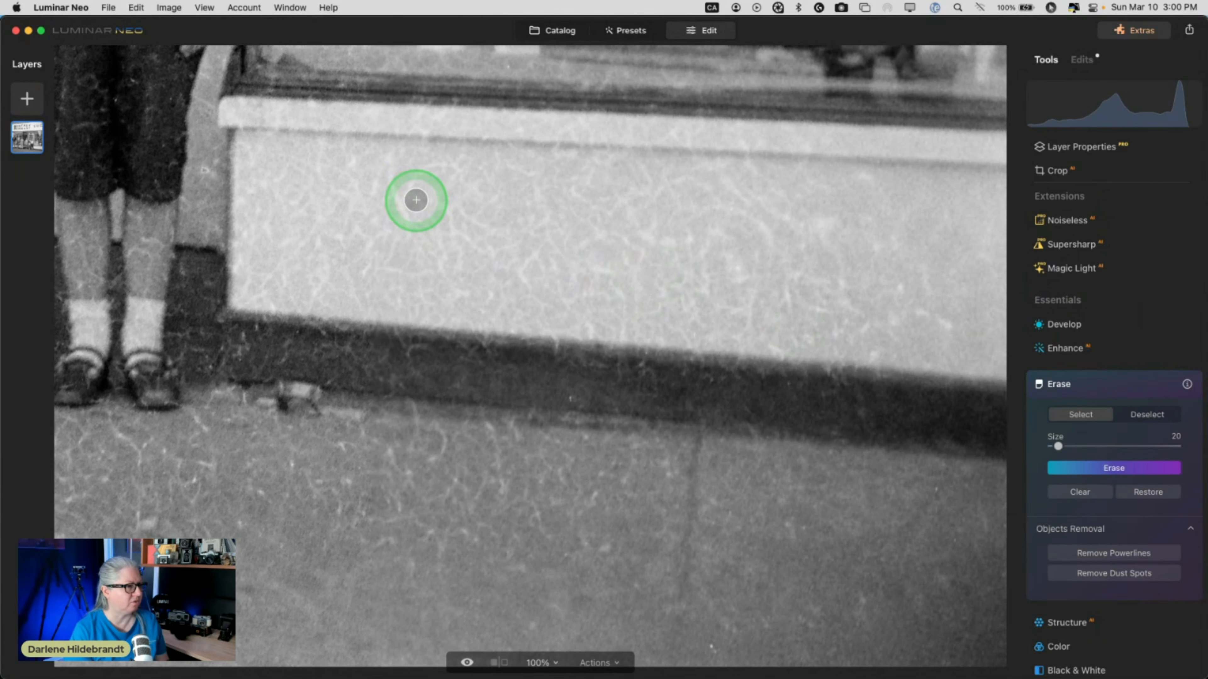
drag(386, 178, 407, 222)
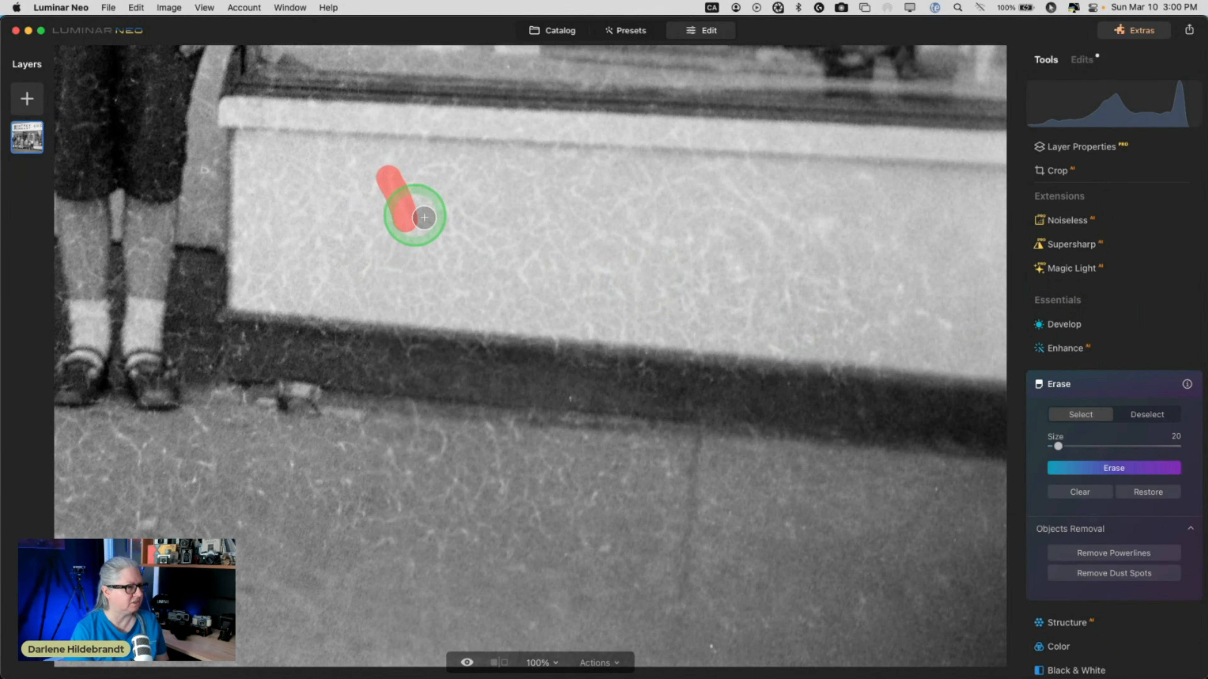
drag(541, 220, 564, 252)
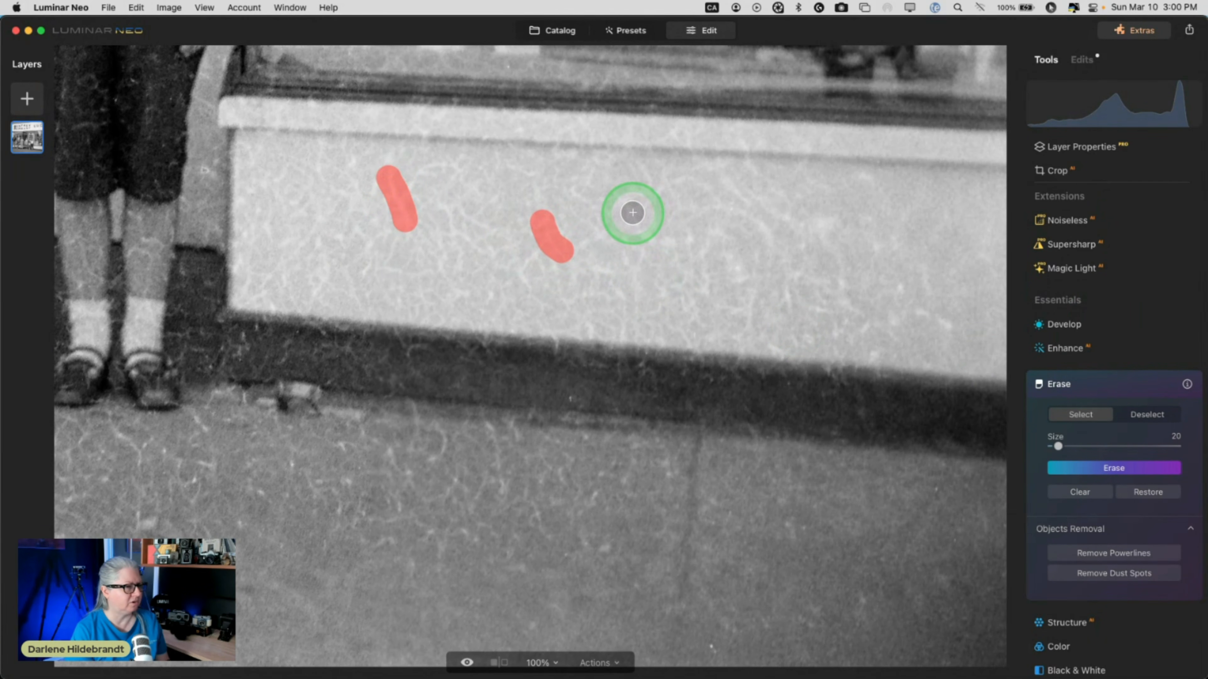
drag(629, 210, 657, 251)
click(1091, 469)
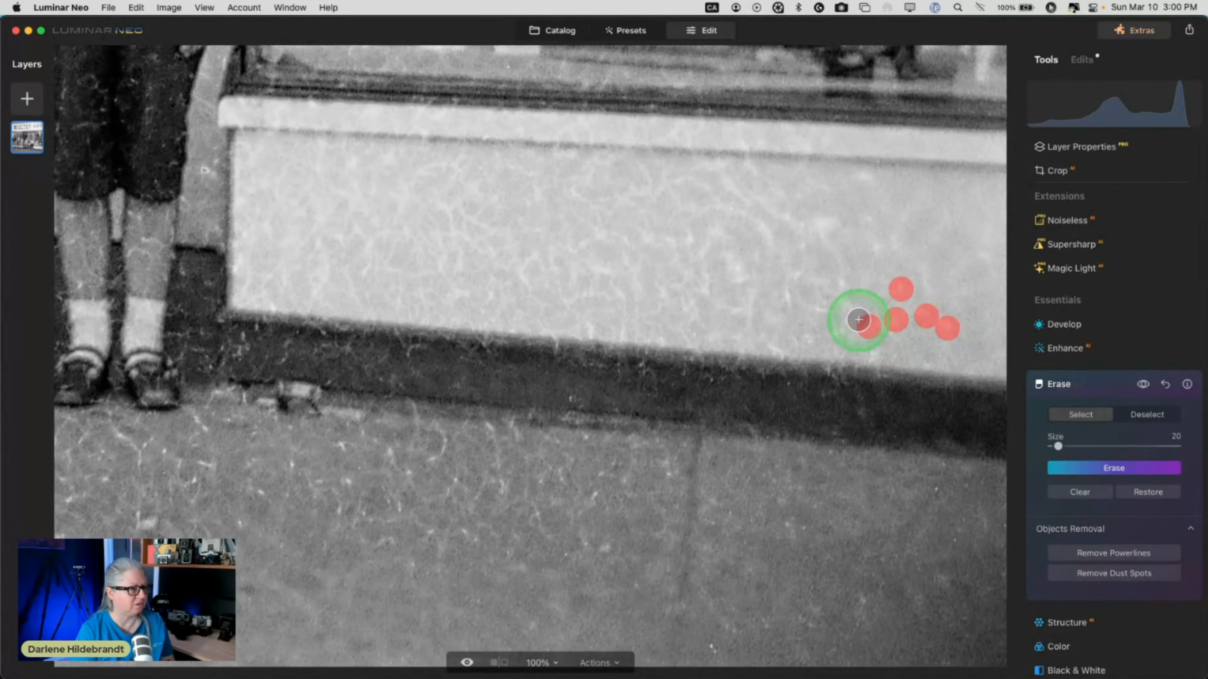
Erase two more dust specks and a short scratch on the wall.
click(836, 283)
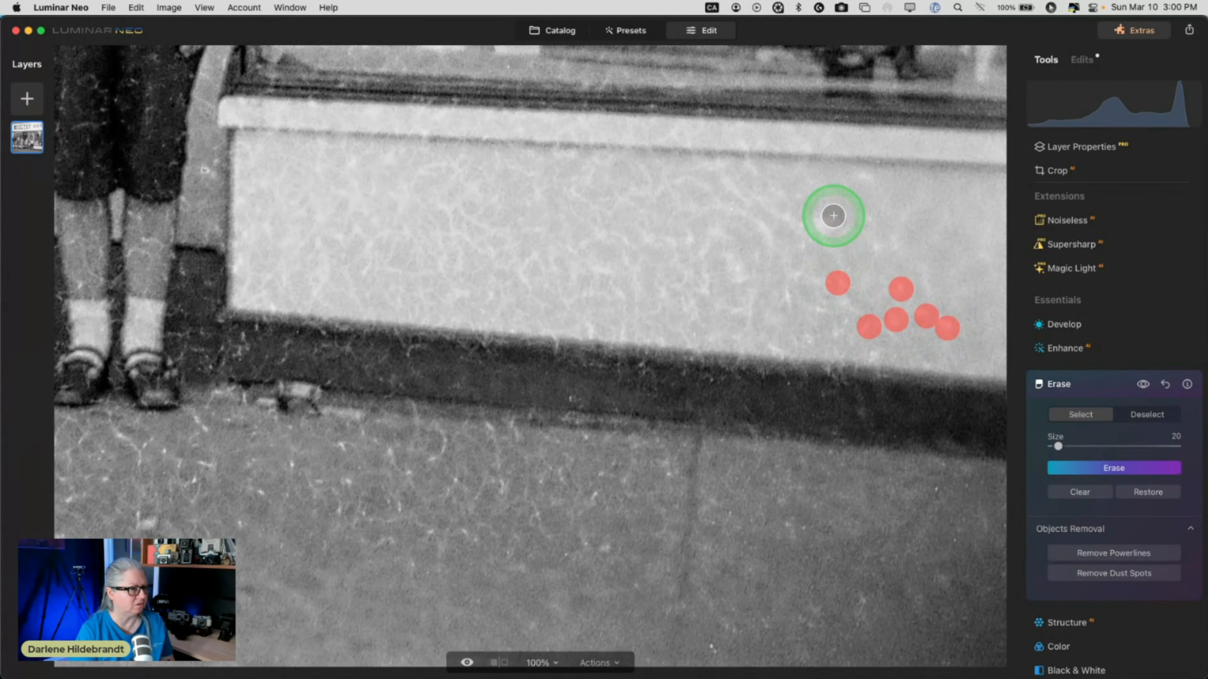
click(869, 178)
drag(760, 223, 766, 242)
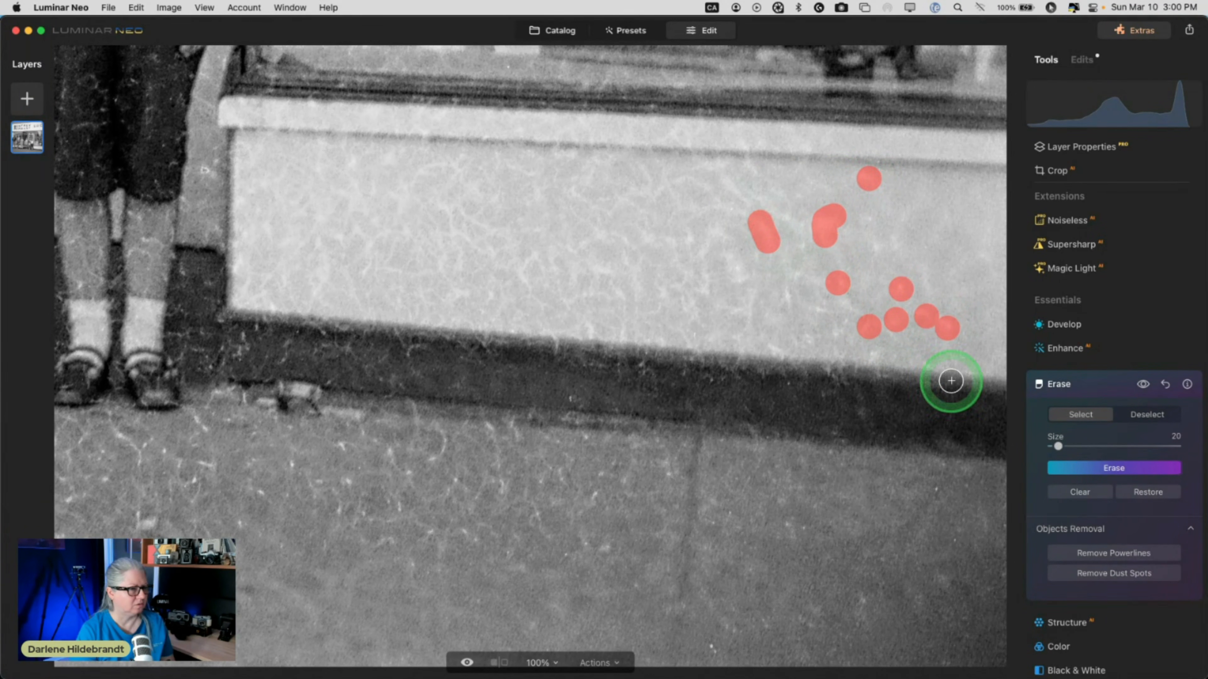
click(1091, 467)
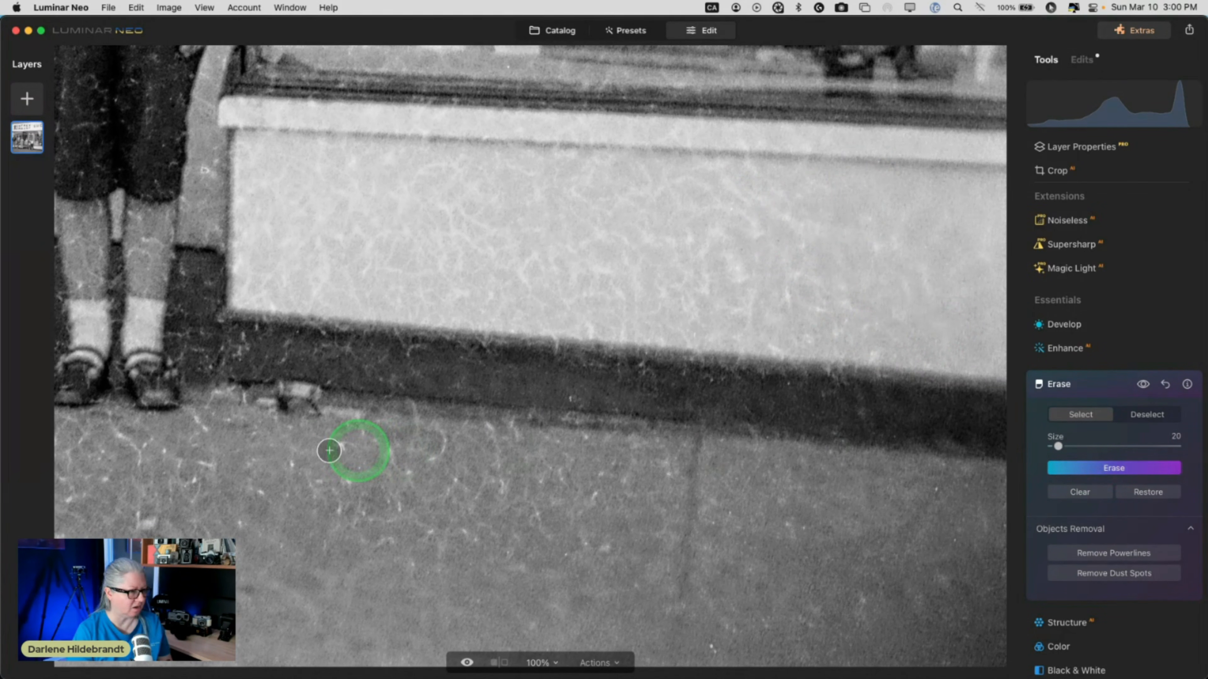
Erase four dust specks on the sidewalk below the shop.
click(288, 465)
click(341, 444)
click(384, 450)
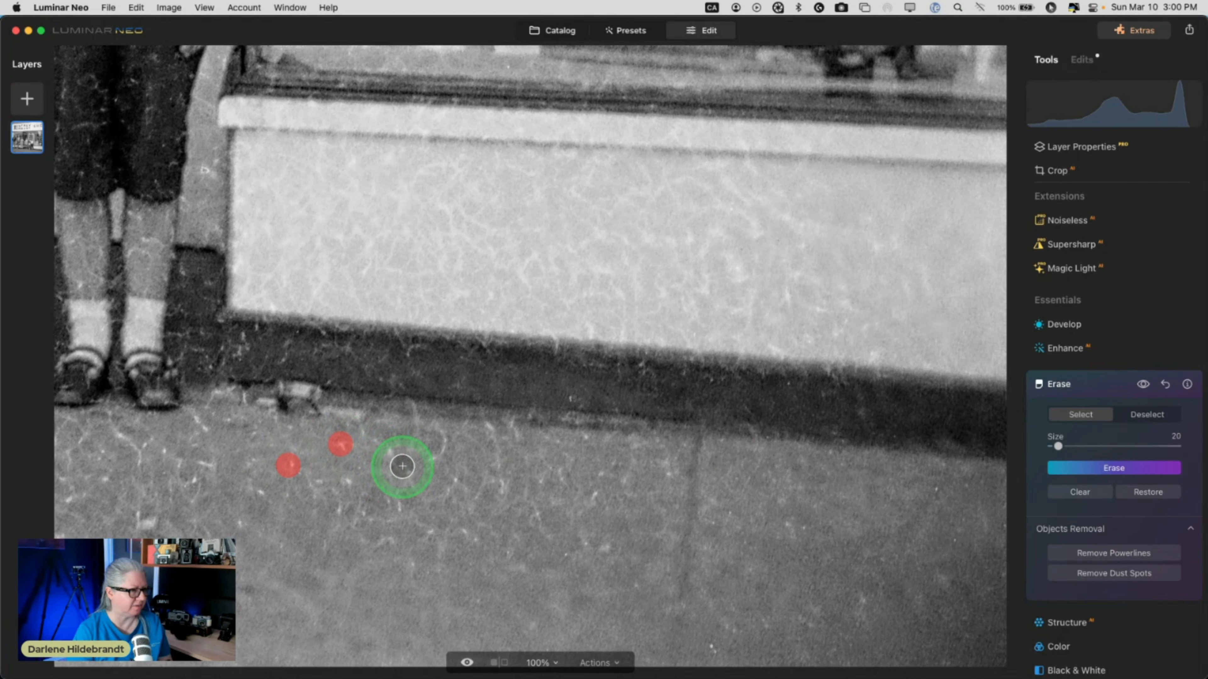
click(409, 475)
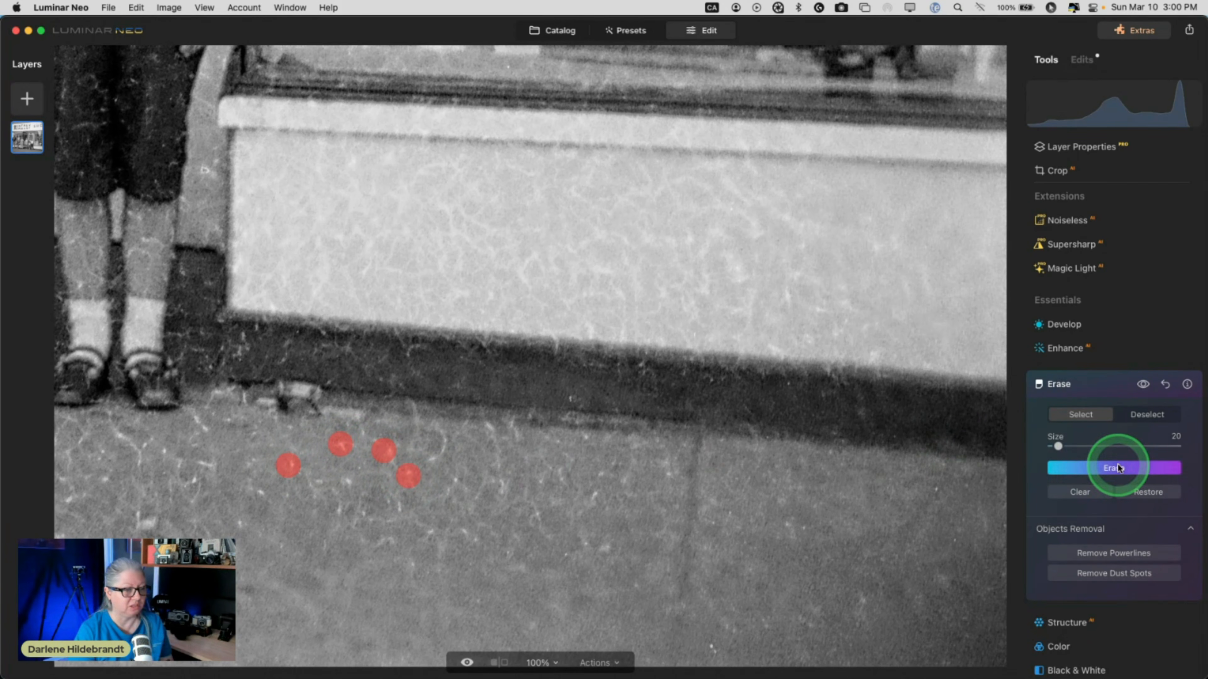
click(1108, 468)
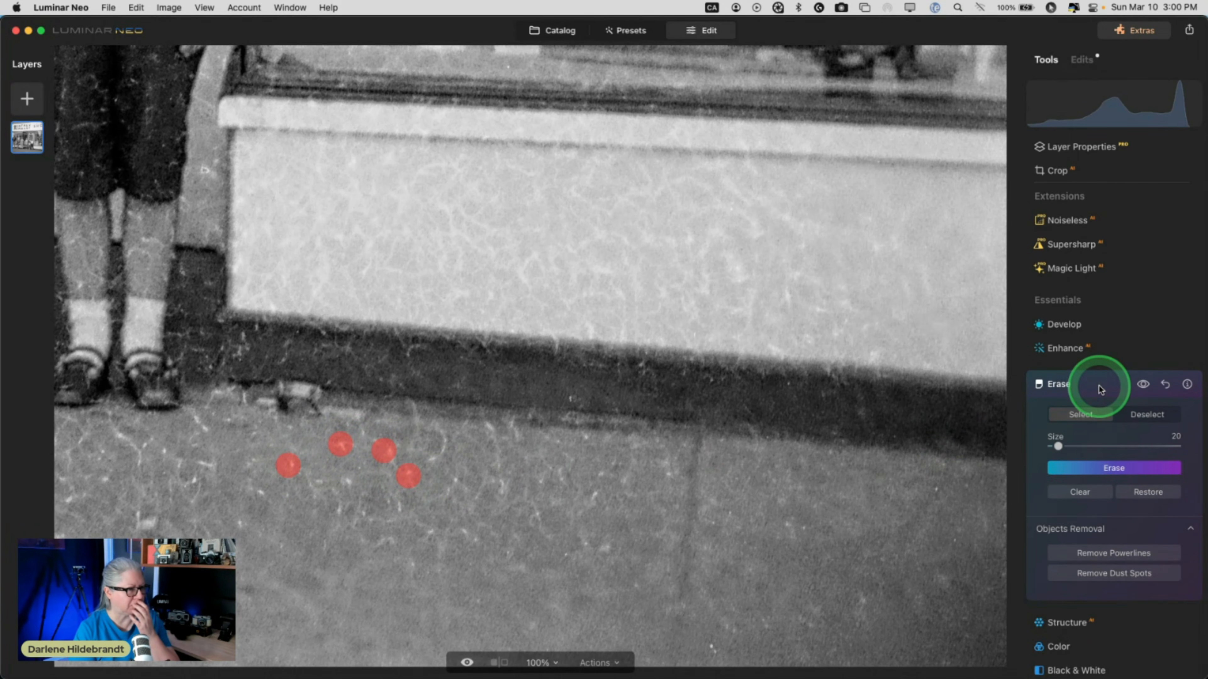
click(1099, 389)
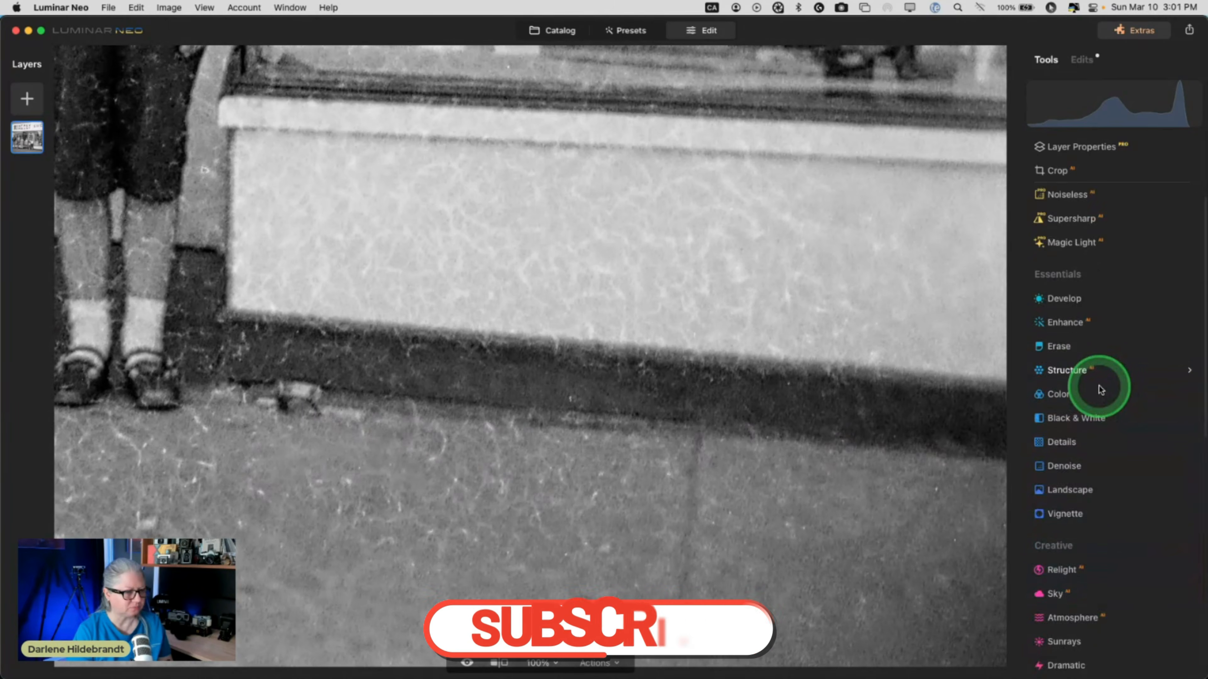
scroll(1099, 389, down, 10)
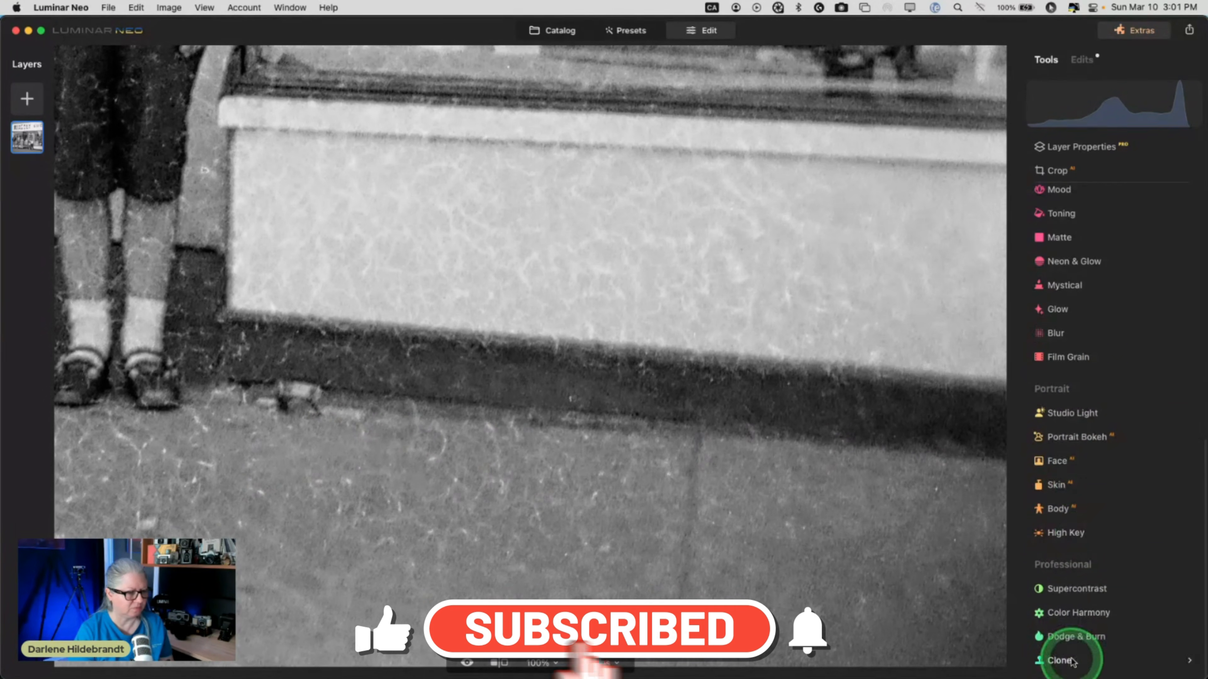
scroll(1073, 503, down, 1)
click(1053, 657)
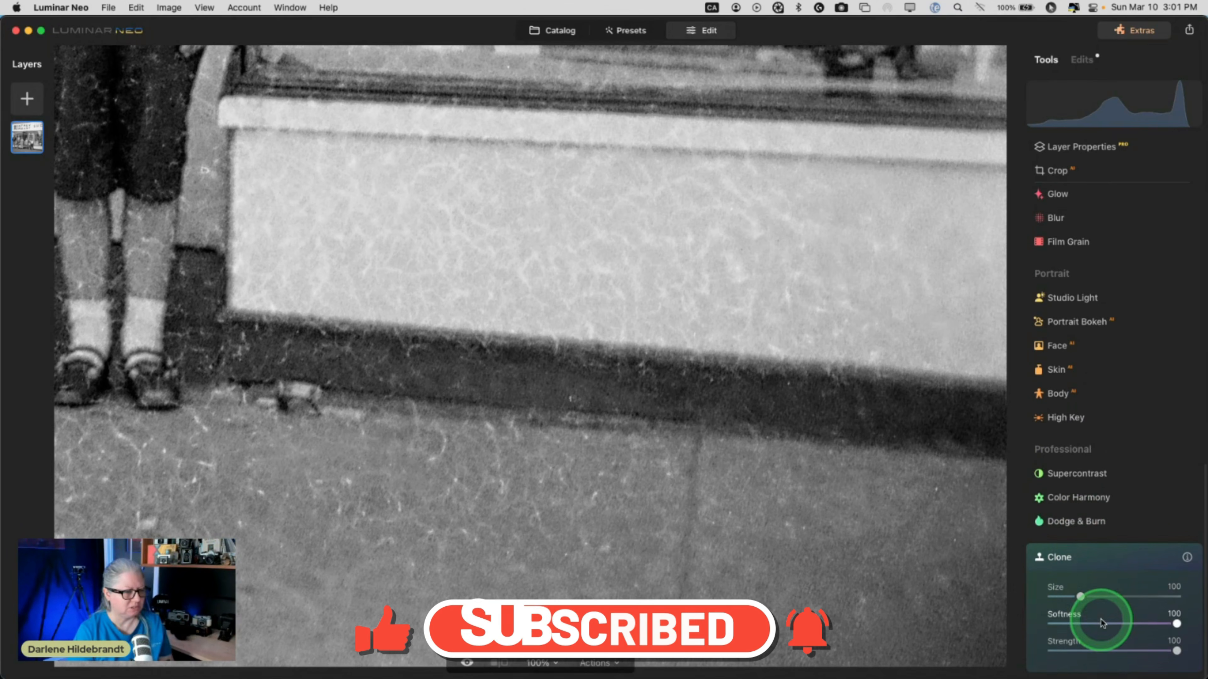
drag(1175, 650, 1094, 648)
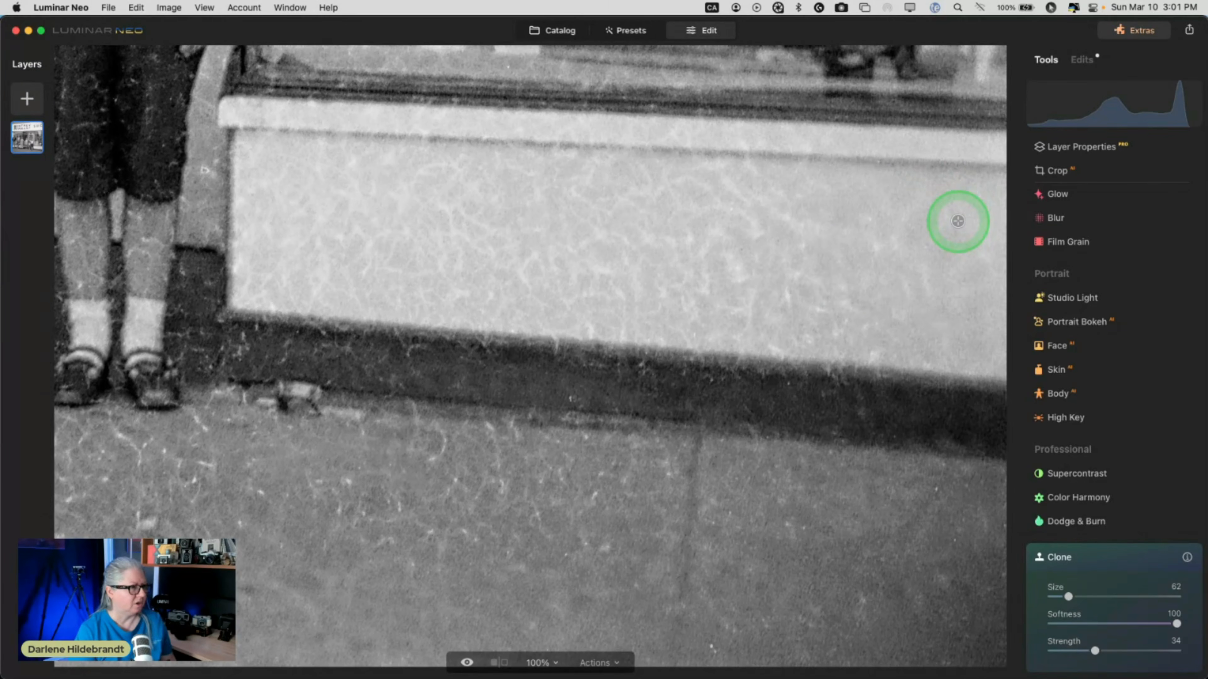
click(1094, 556)
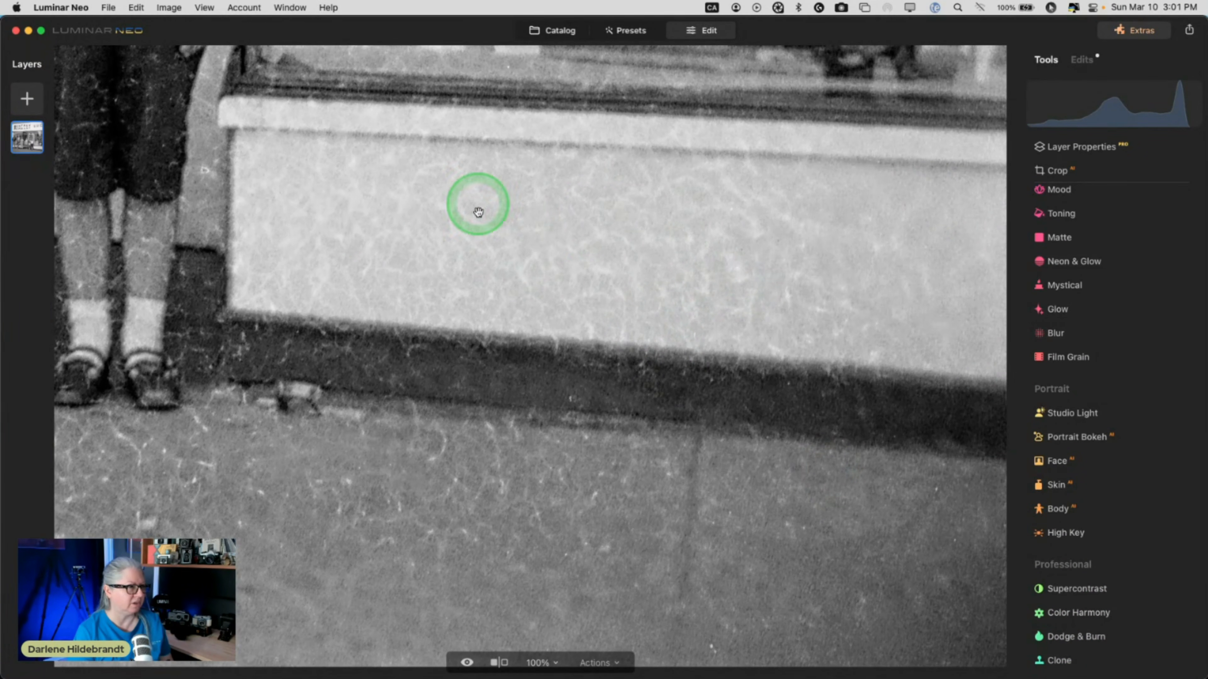
Set the edited image layer's blend mode to Darken.
click(27, 138)
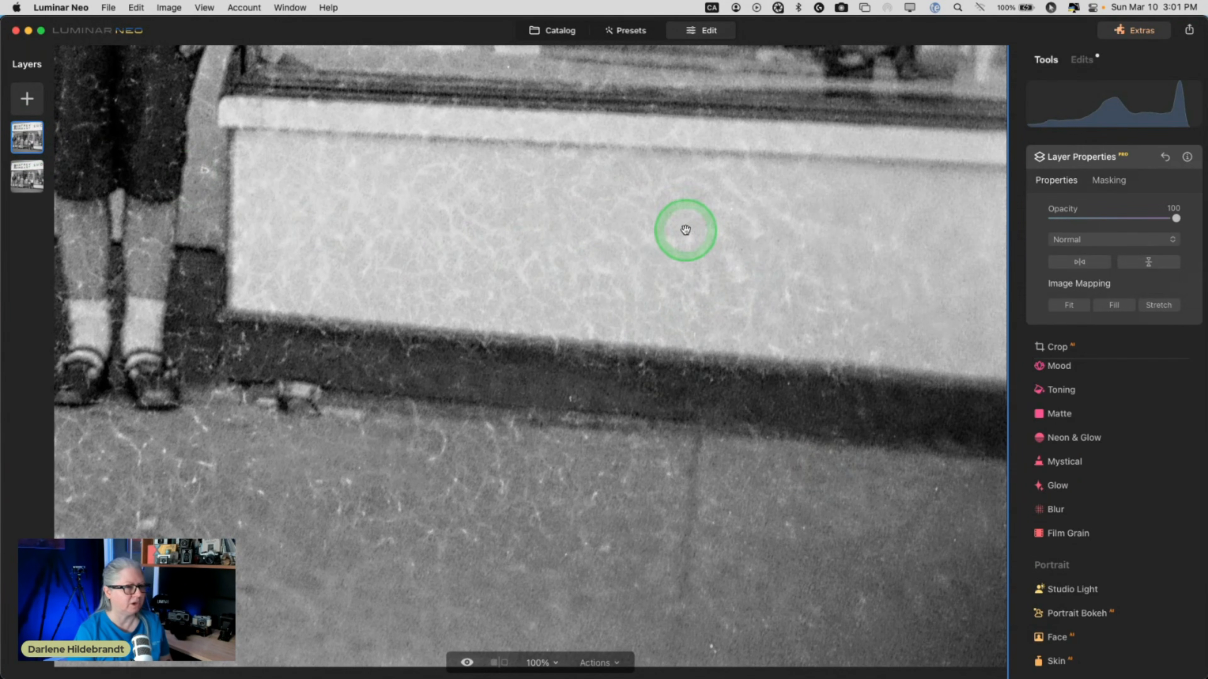
click(1089, 240)
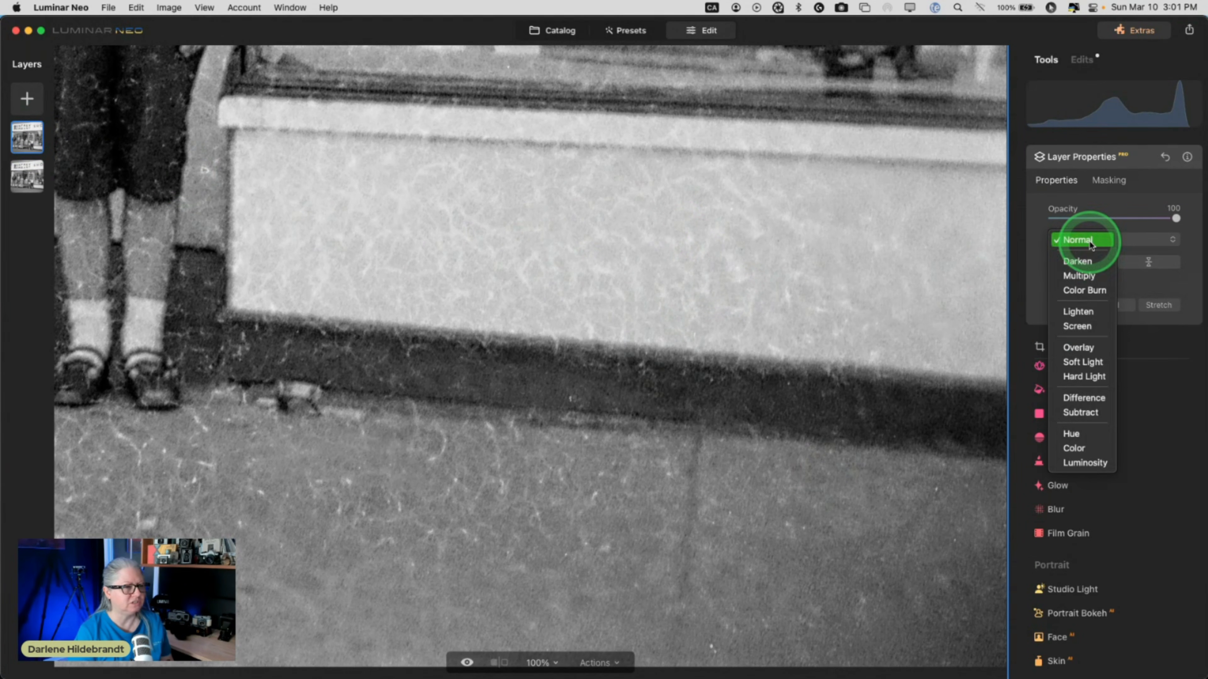
click(1076, 261)
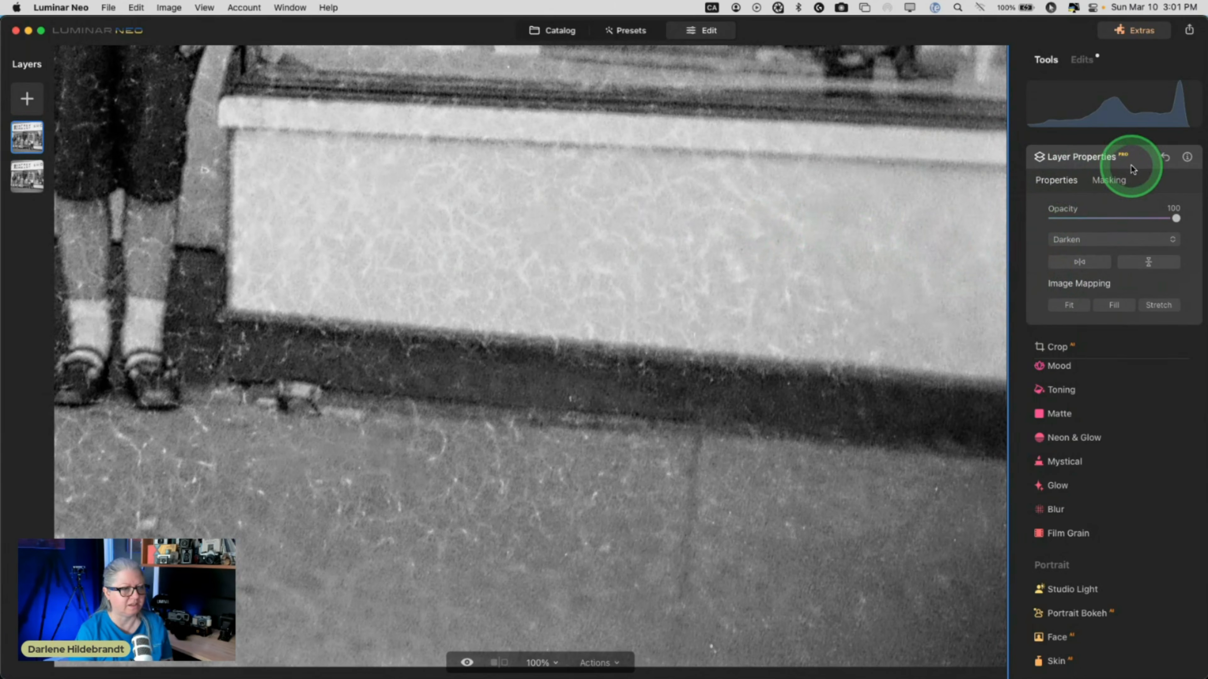
click(1139, 162)
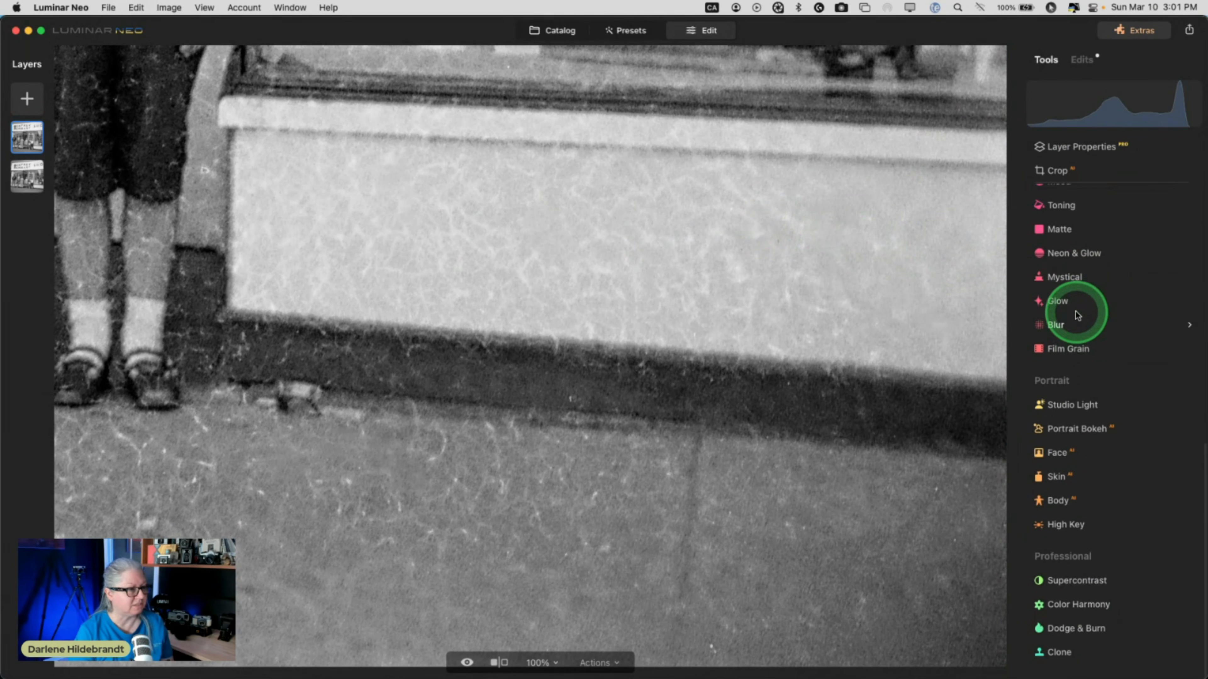
Set Clone Strength to 33 and clone clean texture over the first wall scratches.
click(1073, 661)
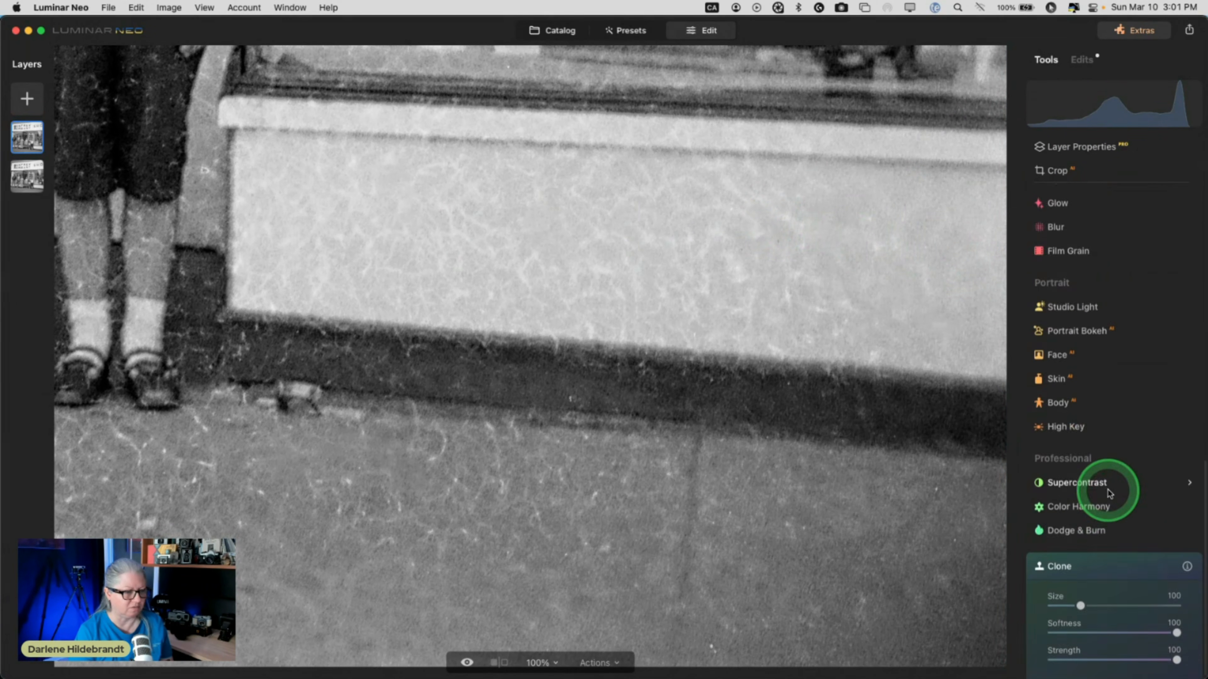
drag(1114, 648, 1087, 647)
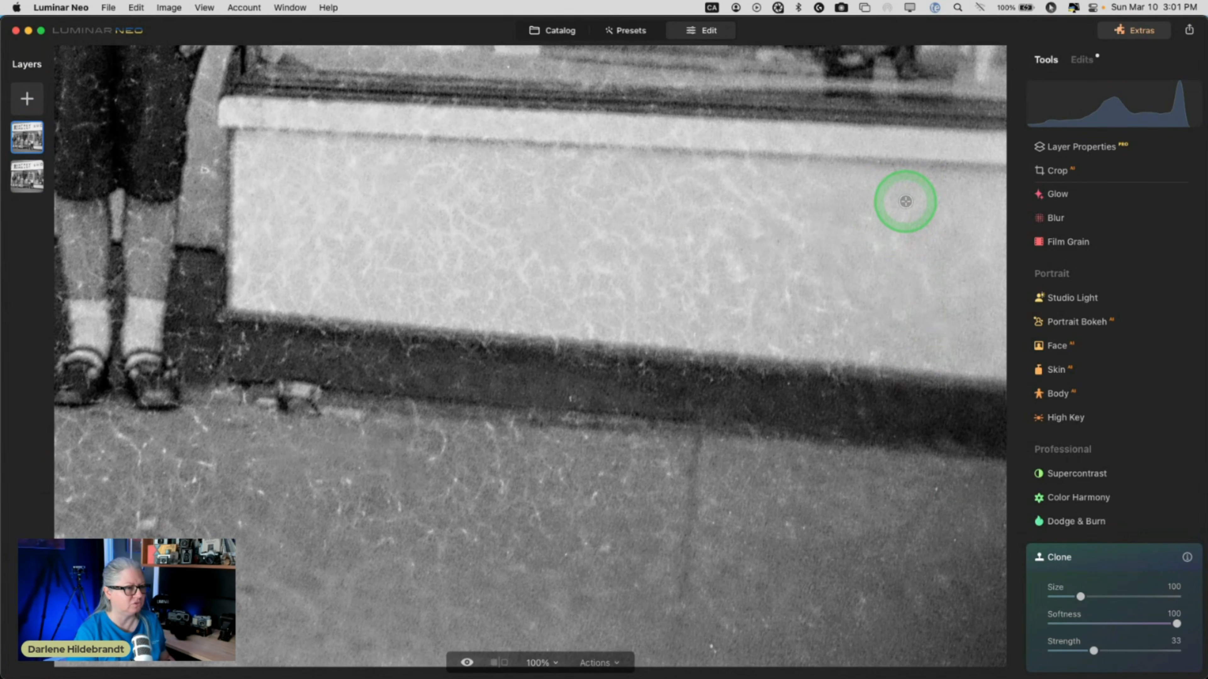
click(933, 208)
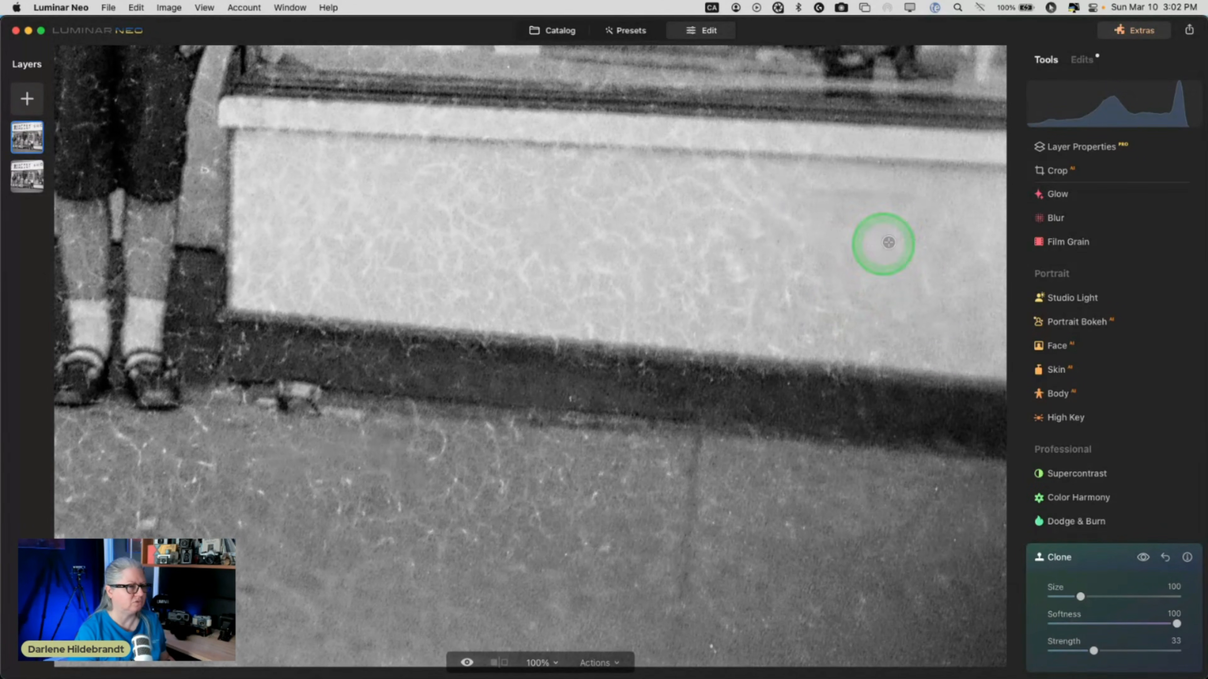
alt+click(905, 235)
mouse_move(844, 262)
mouse_down()
mouse_move(840, 210)
mouse_move(779, 235)
mouse_move(809, 215)
mouse_move(878, 267)
mouse_up()
alt+click(895, 278)
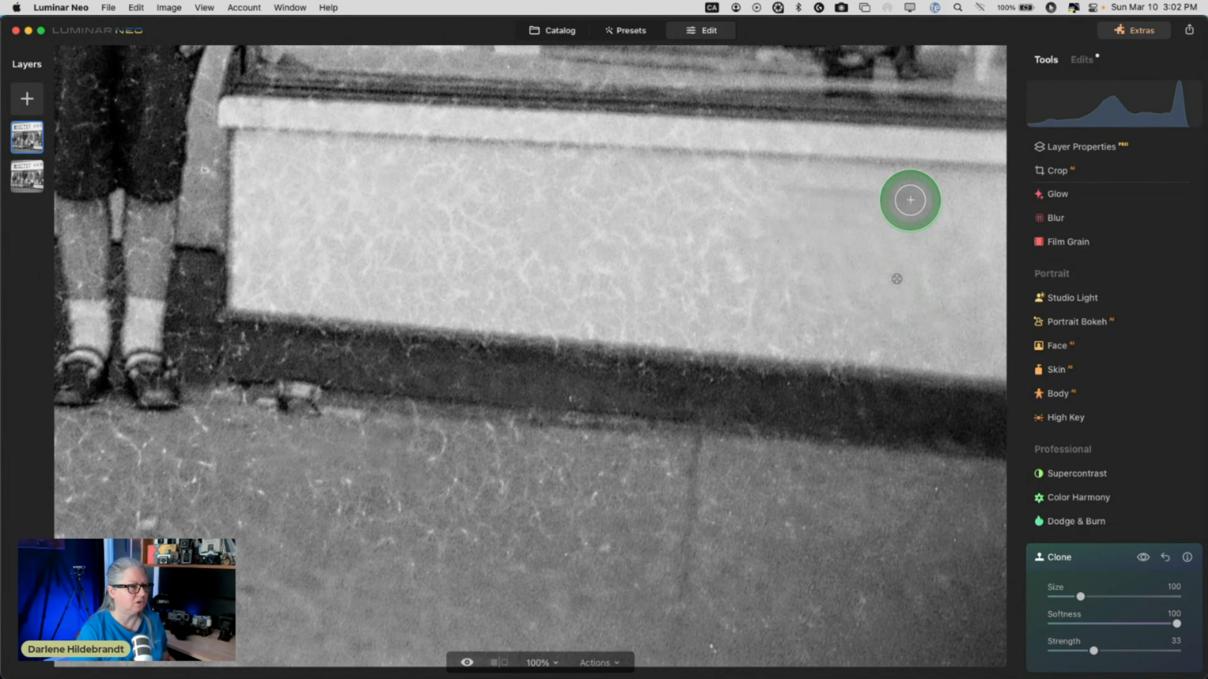
mouse_move(908, 200)
mouse_down()
mouse_move(786, 196)
mouse_move(921, 238)
mouse_up()
alt+click(905, 239)
drag(854, 275, 751, 271)
Clone over scratches across the lower, upper and middle parts of the wall.
alt+click(878, 257)
alt+click(801, 265)
mouse_move(853, 303)
mouse_down()
mouse_move(826, 290)
mouse_move(900, 289)
mouse_up()
alt+click(902, 290)
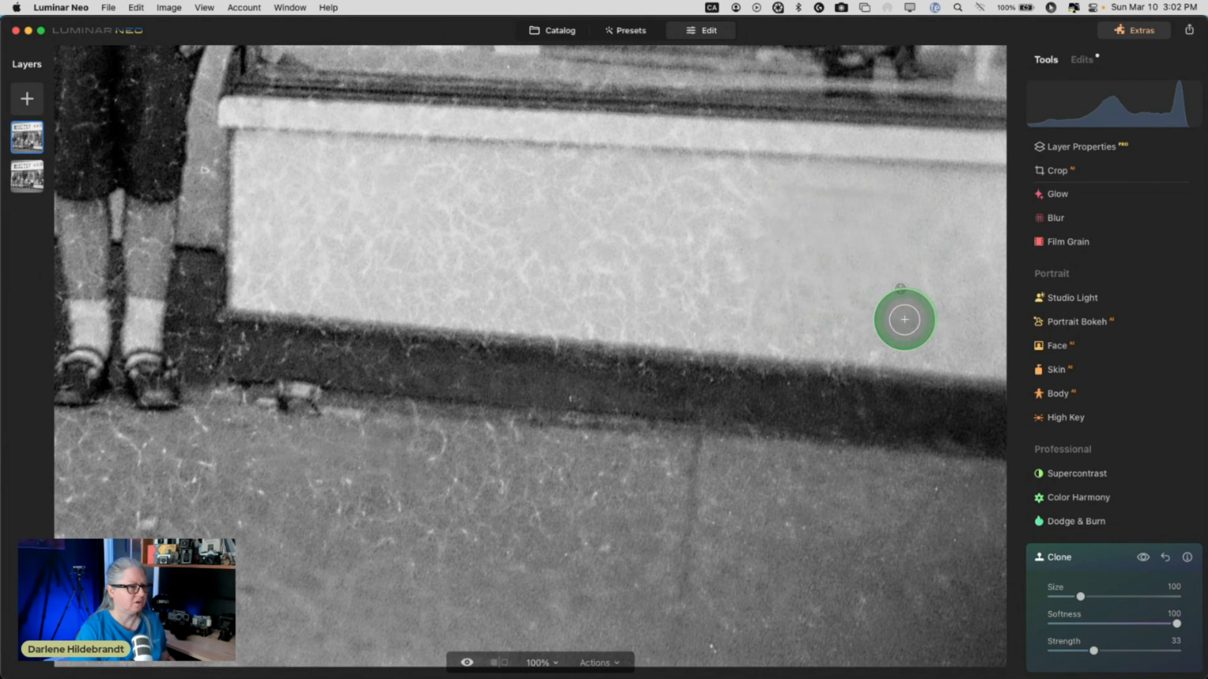
drag(890, 337, 866, 346)
alt+click(901, 260)
drag(900, 299, 812, 325)
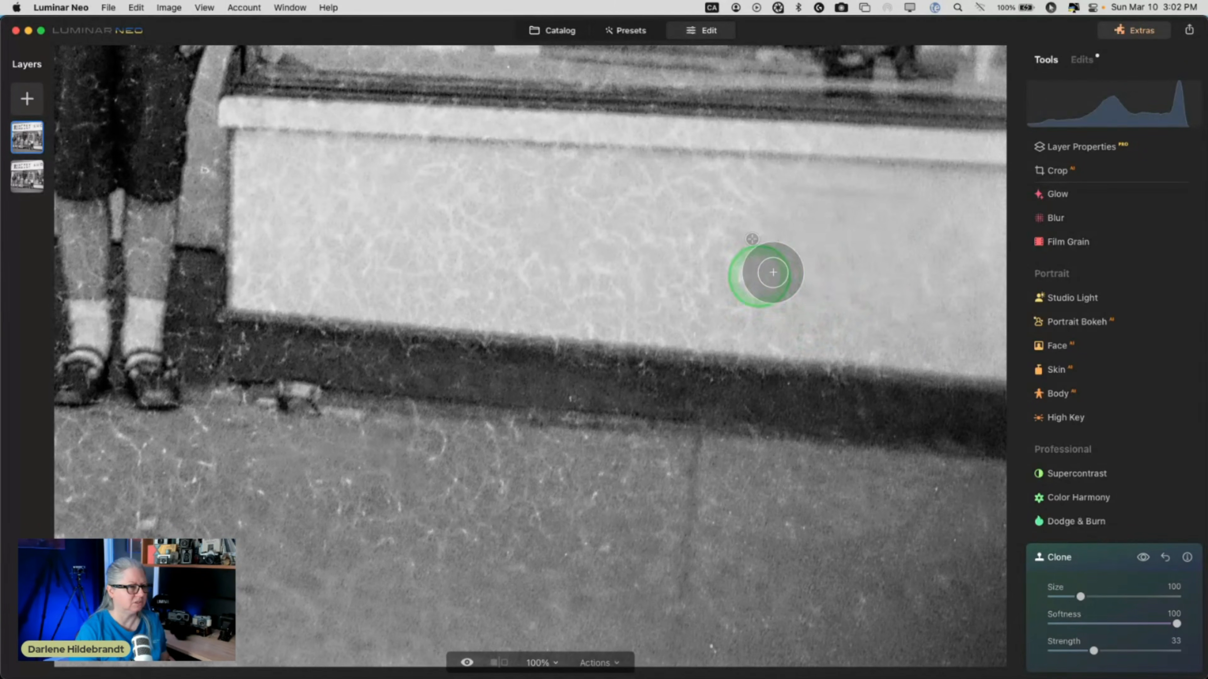
alt+click(864, 259)
mouse_move(777, 284)
mouse_down()
mouse_move(692, 286)
mouse_move(728, 256)
mouse_move(800, 269)
mouse_move(711, 212)
mouse_move(786, 226)
mouse_move(695, 199)
mouse_up()
alt+click(800, 269)
alt+click(835, 217)
mouse_move(783, 195)
mouse_down()
mouse_move(731, 192)
mouse_move(733, 176)
mouse_up()
alt+click(873, 260)
mouse_move(783, 296)
mouse_down()
mouse_move(746, 298)
mouse_move(798, 317)
mouse_move(785, 327)
mouse_move(721, 321)
mouse_move(705, 308)
mouse_move(730, 293)
mouse_move(666, 280)
mouse_up()
alt+click(760, 269)
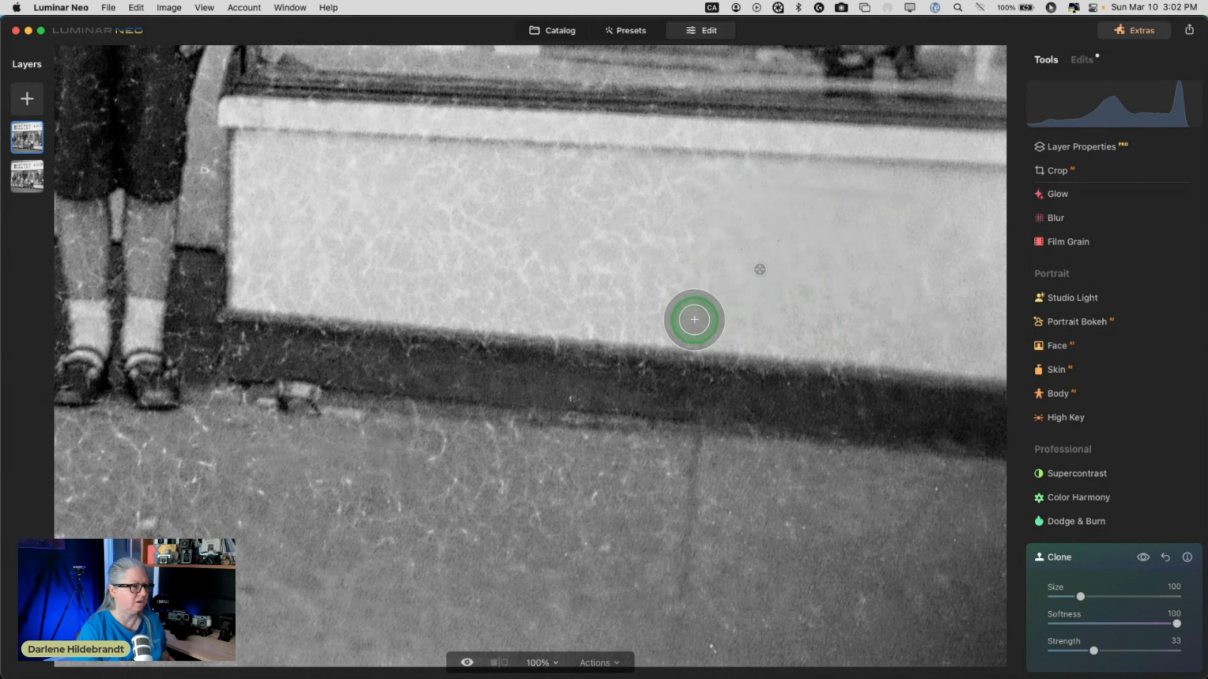
drag(694, 320, 767, 289)
mouse_move(767, 289)
mouse_down()
mouse_move(703, 280)
mouse_move(726, 243)
mouse_move(716, 205)
mouse_move(750, 180)
mouse_move(712, 218)
mouse_move(634, 186)
mouse_move(579, 187)
mouse_up()
Clone over the remaining scratches on the central, left and top edge of the wall.
alt+click(816, 276)
alt+click(757, 258)
alt+click(713, 239)
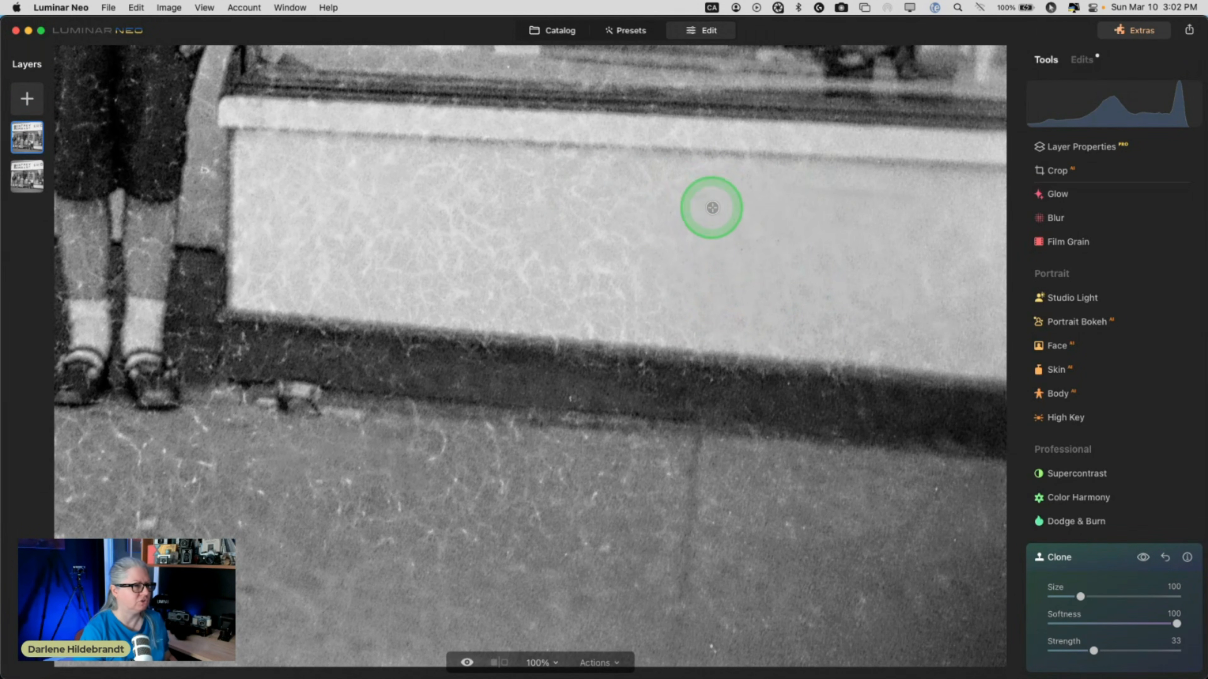
alt+click(719, 244)
drag(673, 246, 596, 230)
alt+click(693, 259)
mouse_move(694, 303)
mouse_down()
mouse_move(614, 311)
mouse_move(625, 284)
mouse_move(534, 266)
mouse_move(559, 294)
mouse_move(572, 267)
mouse_move(505, 256)
mouse_up()
alt+click(693, 274)
drag(718, 282, 573, 304)
drag(646, 311, 558, 299)
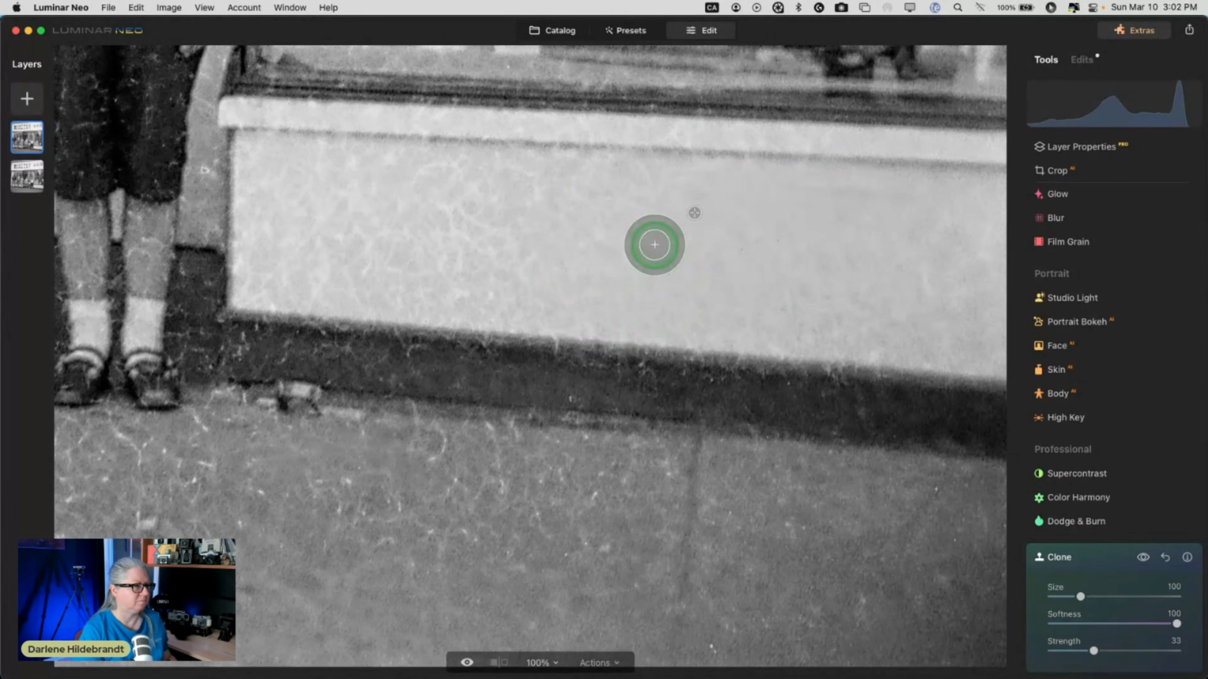
mouse_move(655, 246)
mouse_down()
mouse_move(565, 221)
mouse_move(579, 196)
mouse_up()
alt+click(669, 269)
mouse_move(542, 291)
mouse_down()
mouse_move(442, 285)
mouse_move(457, 250)
mouse_up()
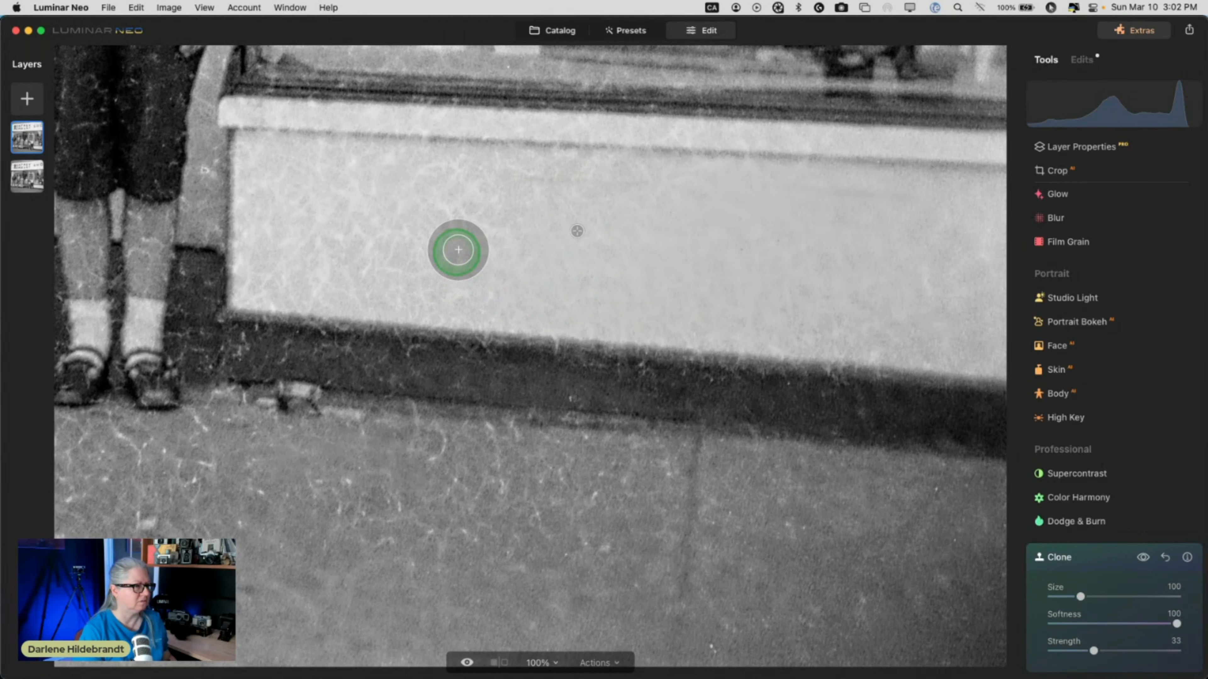
drag(527, 215, 471, 224)
alt+click(560, 231)
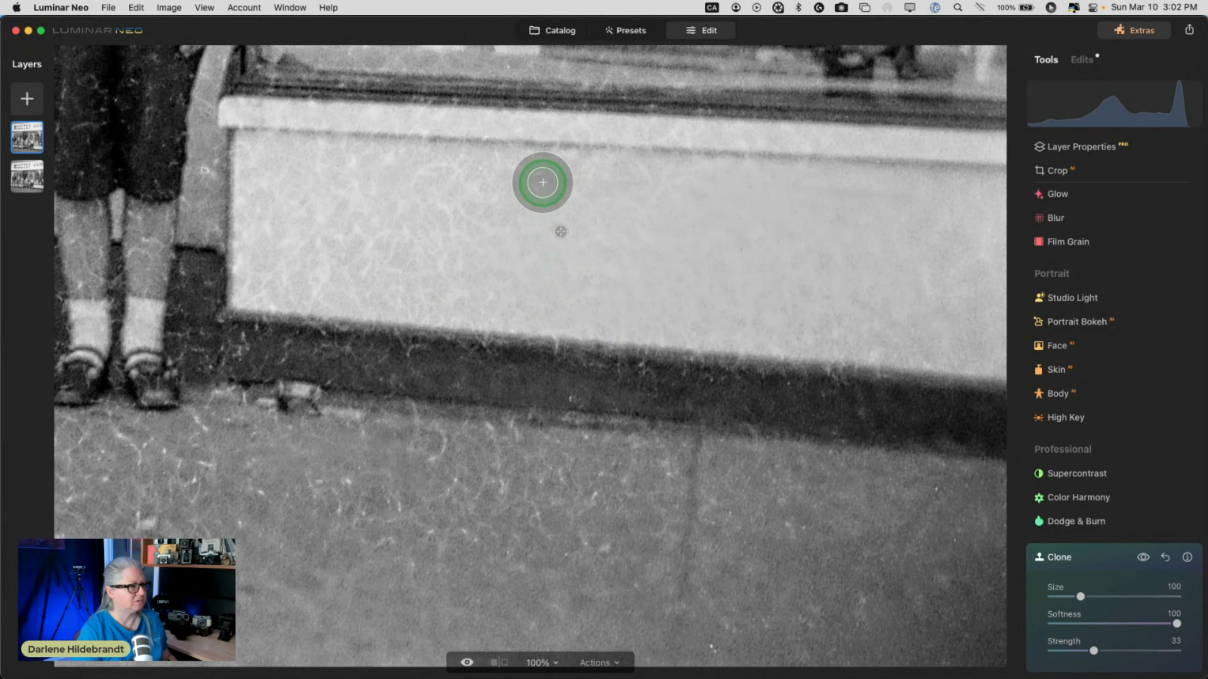
mouse_move(551, 185)
mouse_down()
mouse_move(925, 209)
mouse_move(502, 184)
mouse_move(525, 172)
mouse_move(677, 177)
mouse_move(700, 182)
mouse_move(403, 174)
mouse_up()
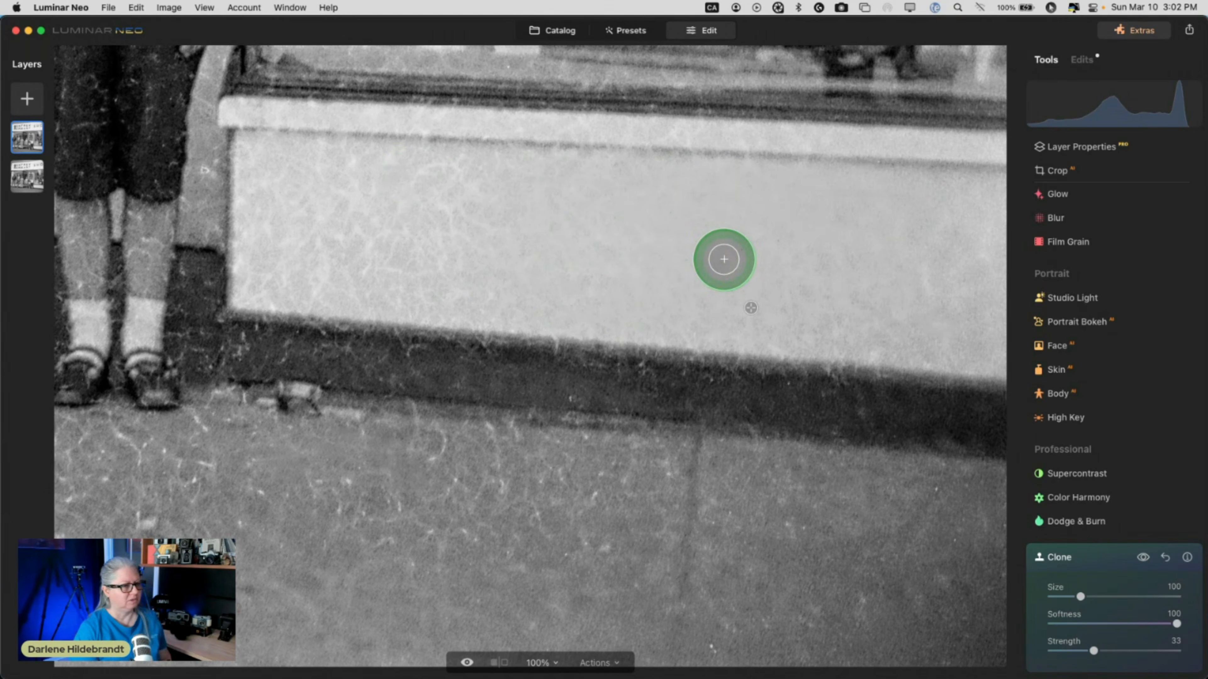
Compare the wall with and without the clone result, then close Clone.
click(1143, 558)
click(1143, 558)
click(1143, 558)
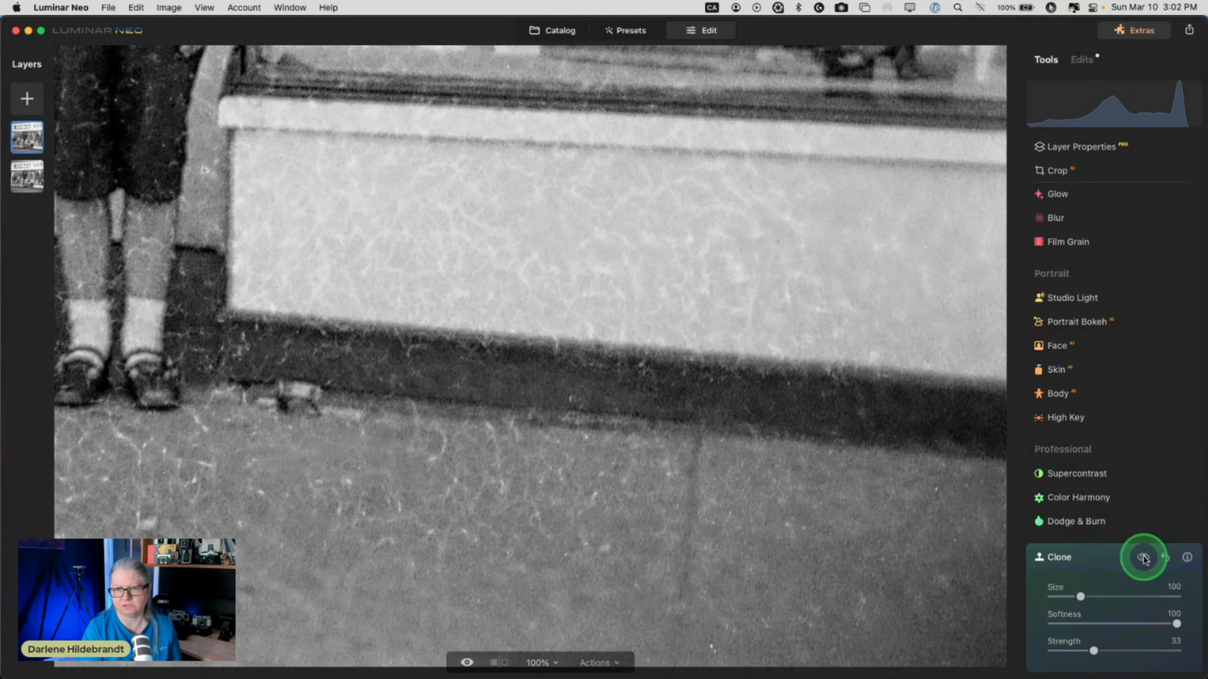
click(1142, 558)
click(1144, 557)
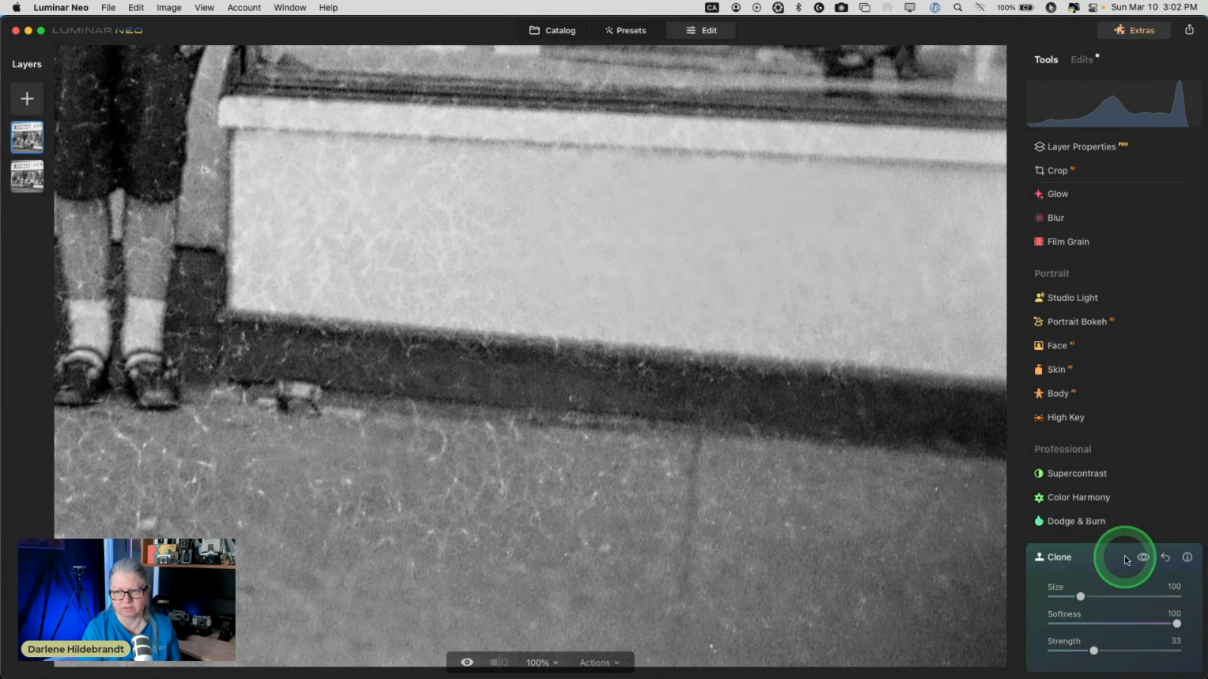
click(1113, 557)
click(607, 374)
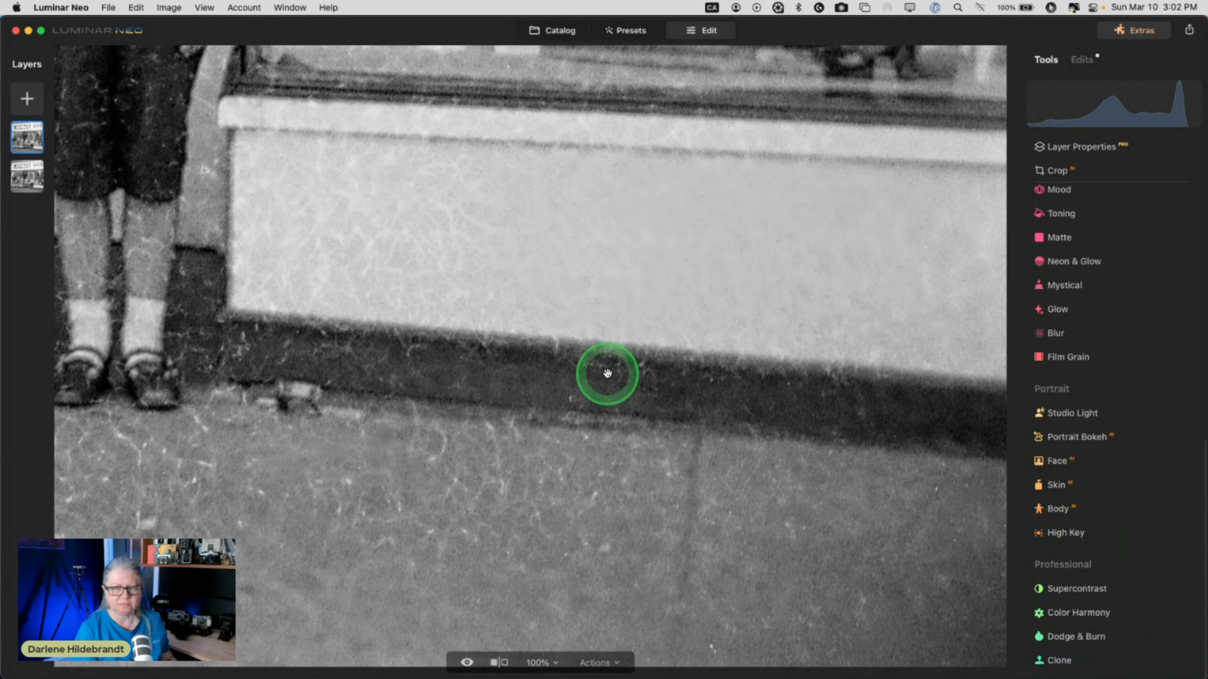